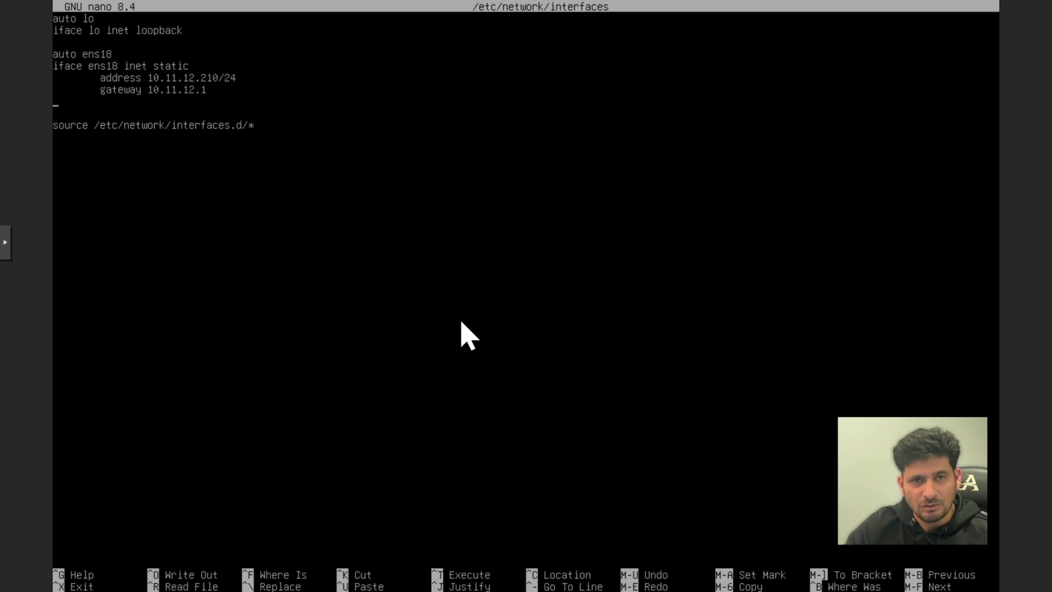
Exit nano, clear the console and restart networking with systemctl restart networking.
key(ctrl+x)
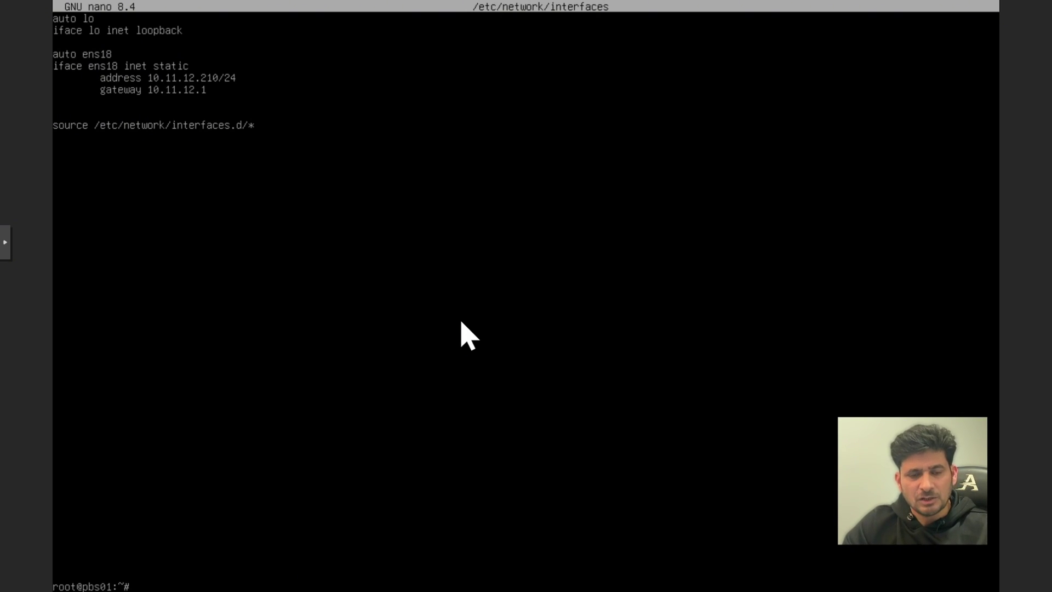
text(ex)
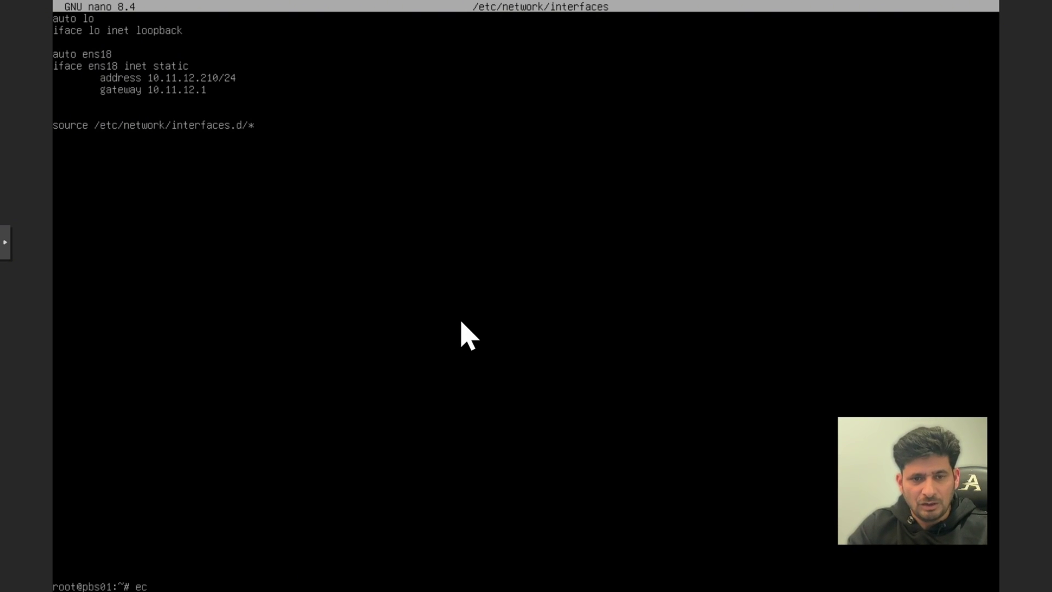
text(clear)
key(Return)
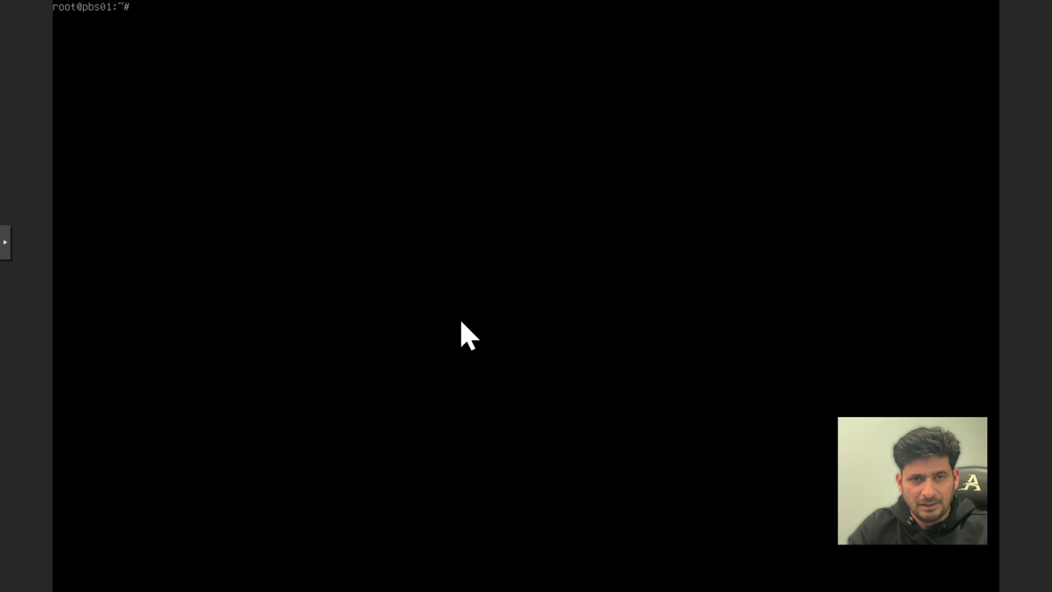
key(Return)
key(Return)
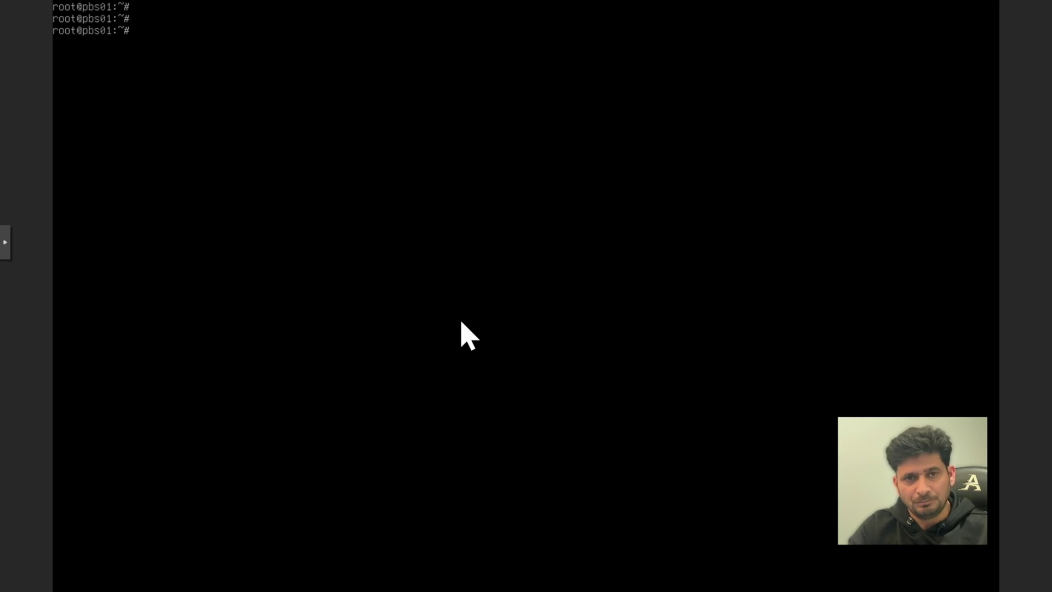
key(Return)
text(sy)
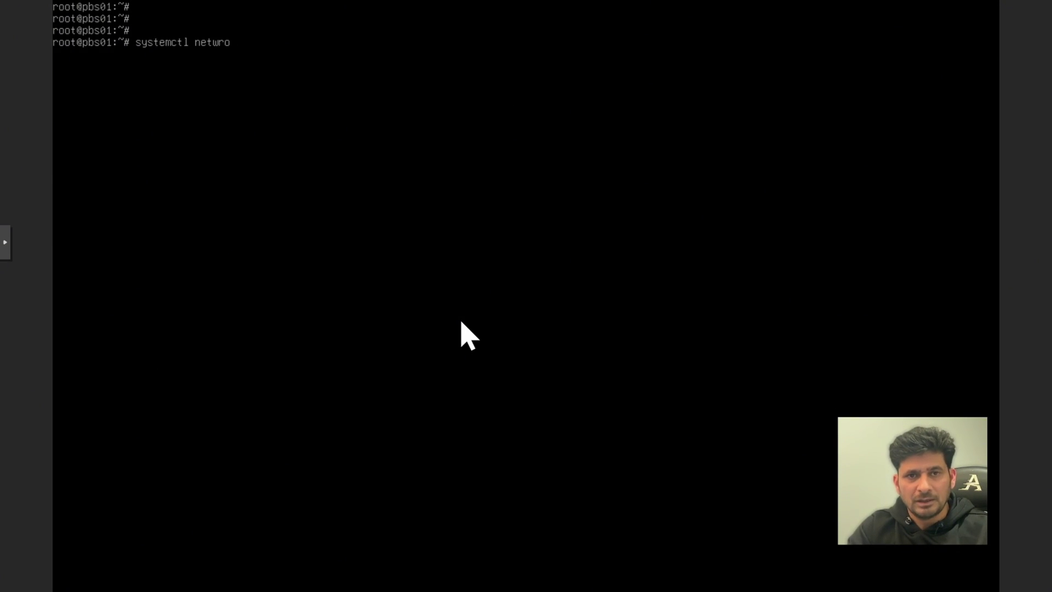
text(stemctl r)
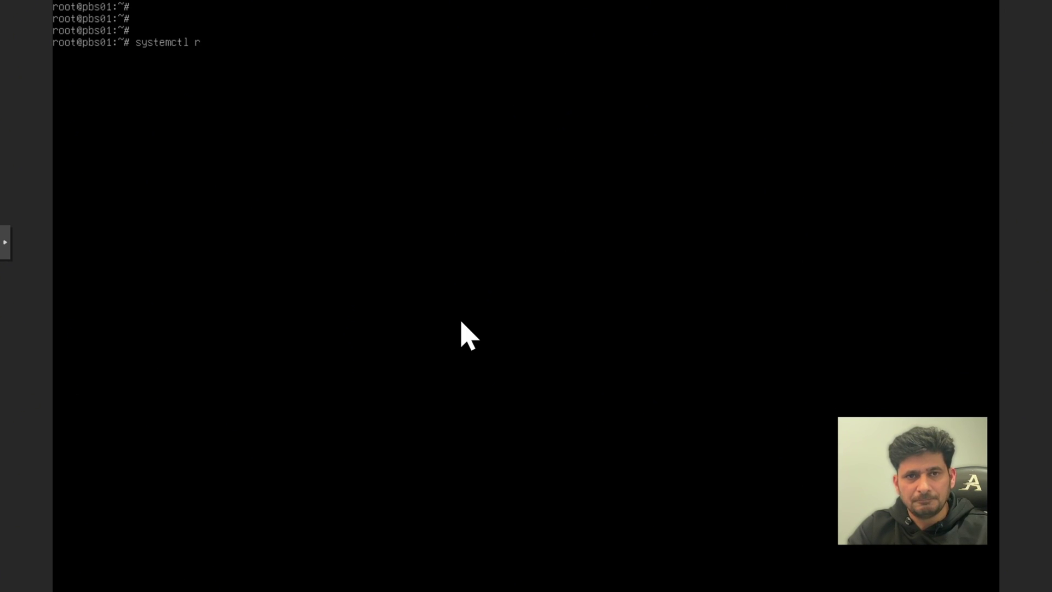
text(estart networking)
key(Return)
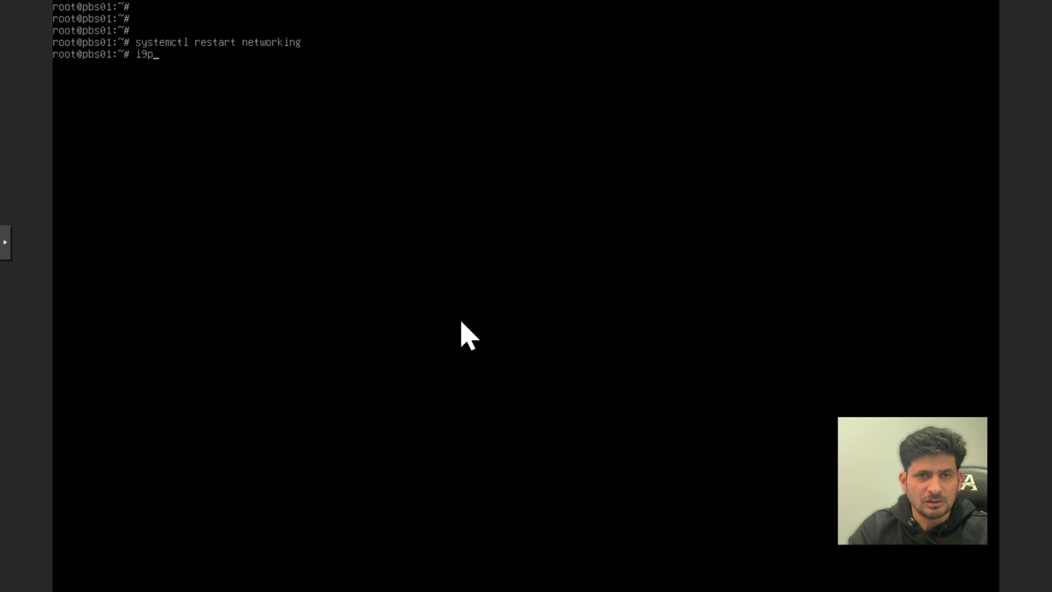
Ping 10.11.12.104 briefly, log out of the shell, and open a new browser tab.
text(ping 1)
key(ctrl+l)
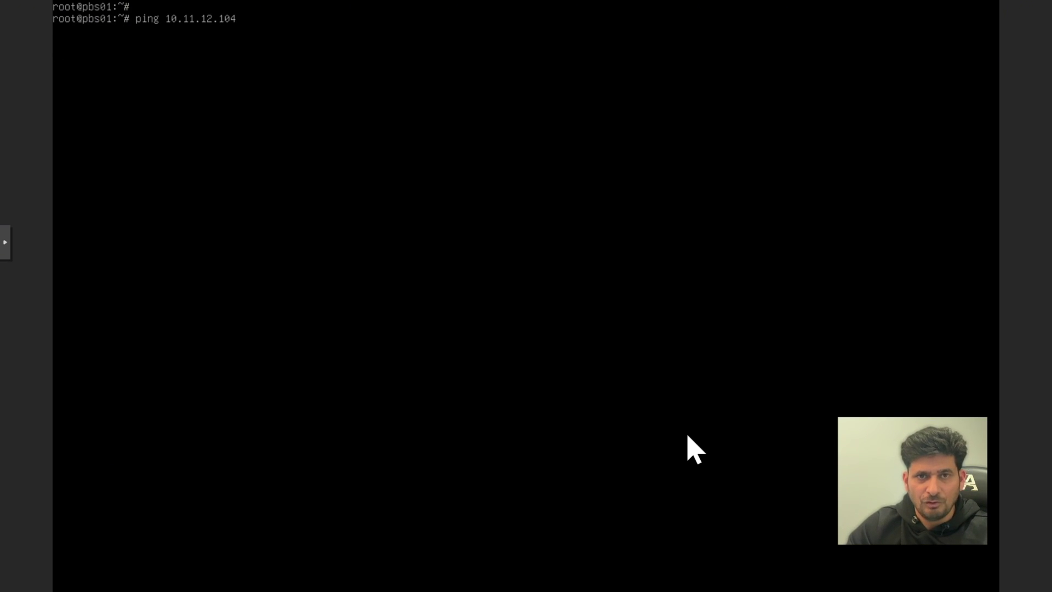
key(Return)
key(ctrl+c)
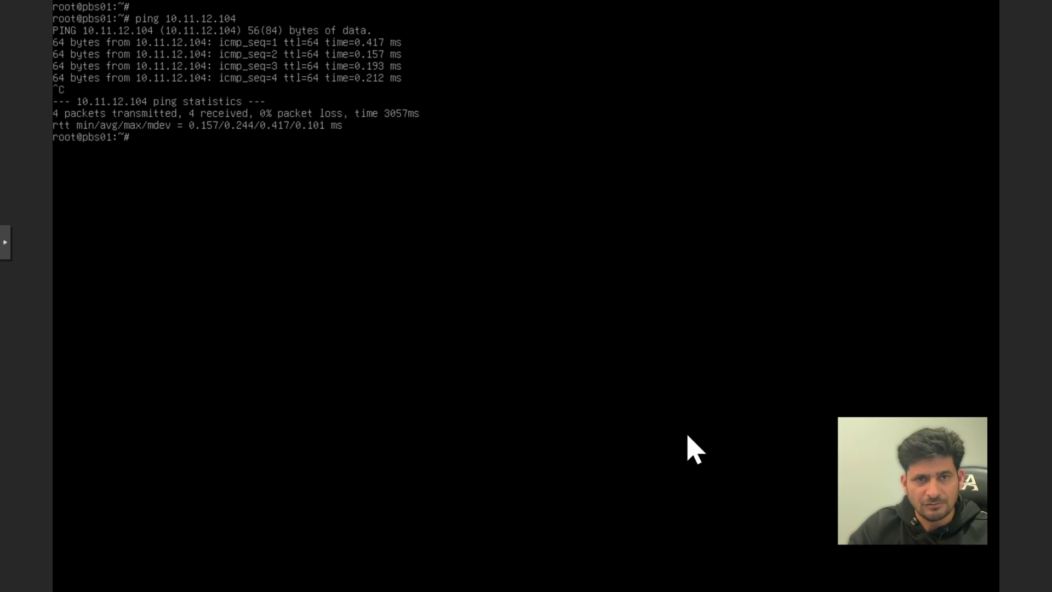
text(exit)
key(Return)
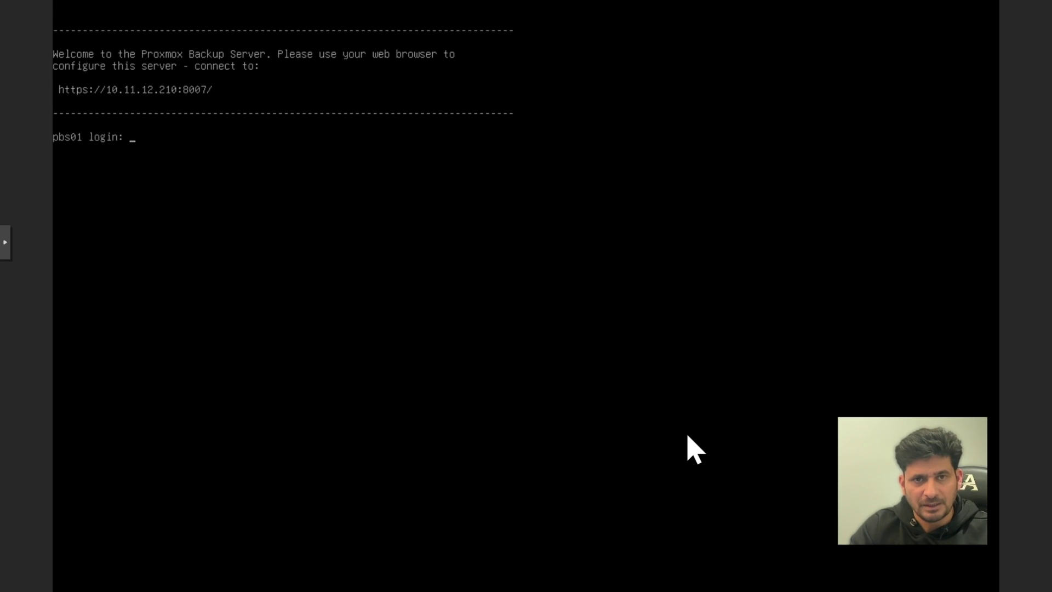
key(ctrl+t)
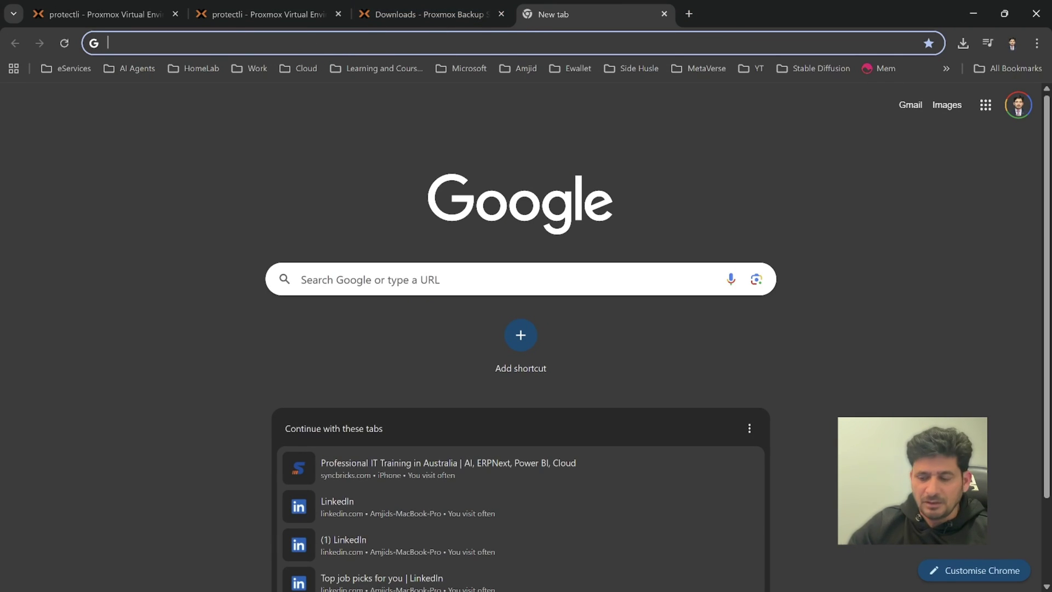
text(10)
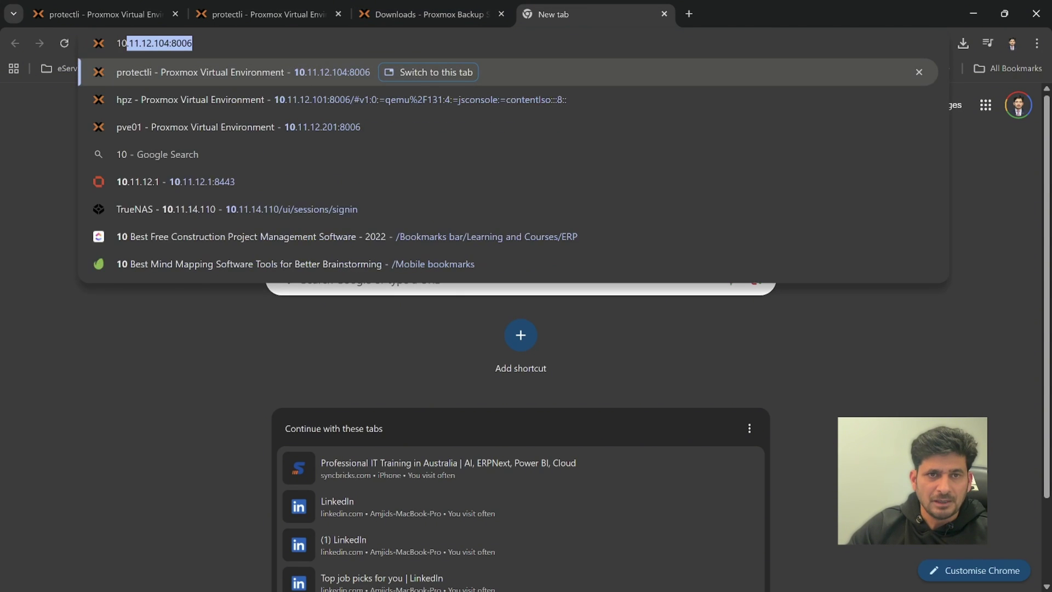
text(.11.12.2)
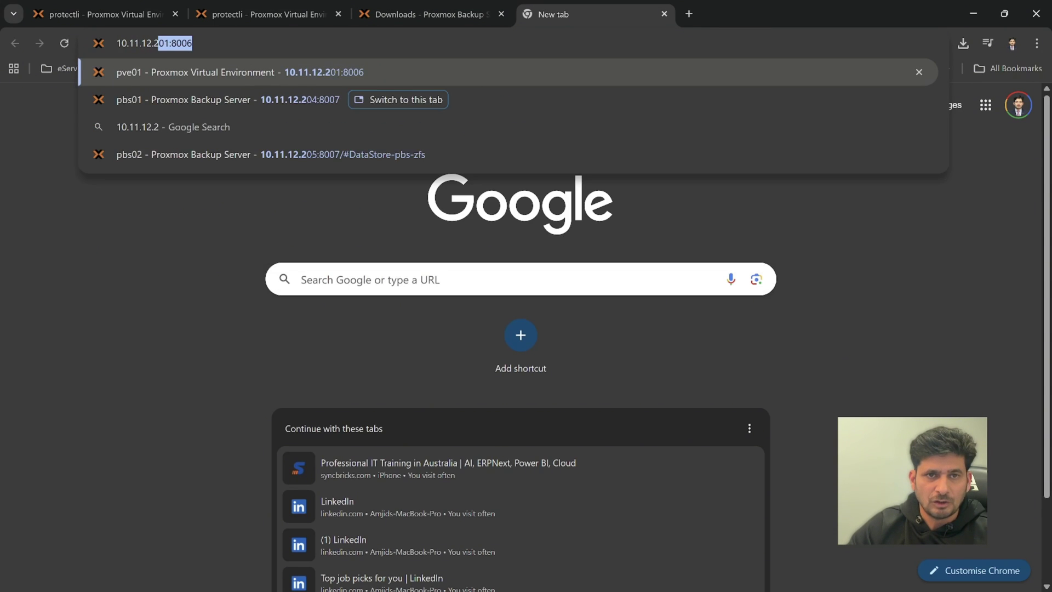
text(10)
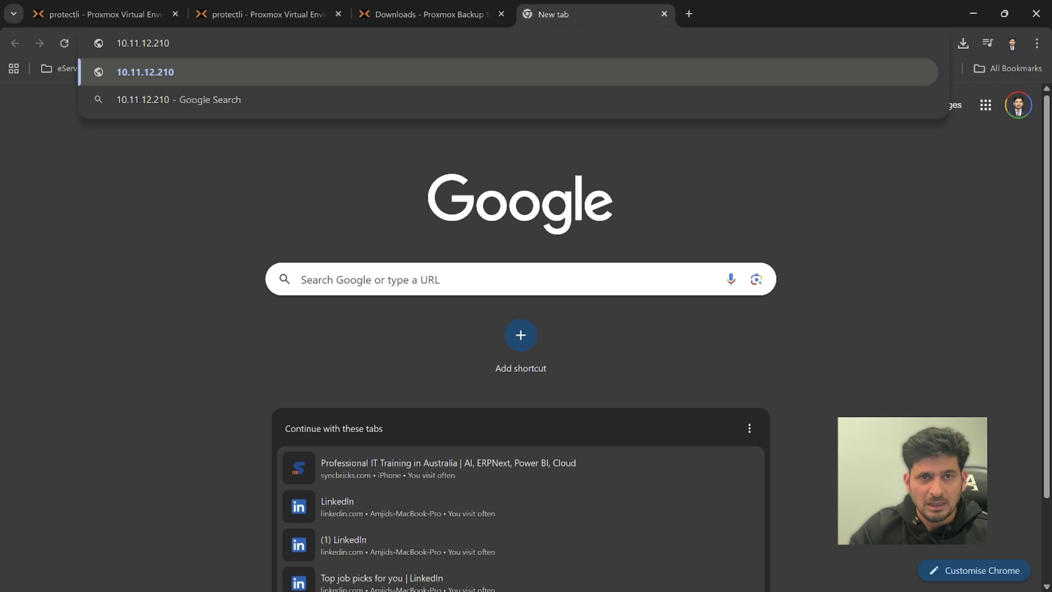
text(:8007)
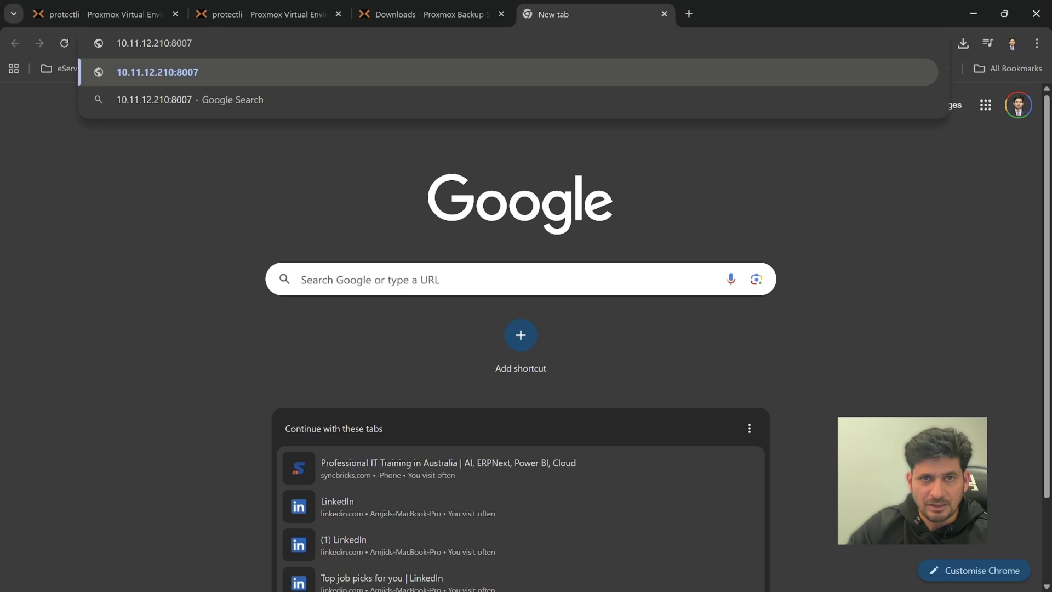
key(Return)
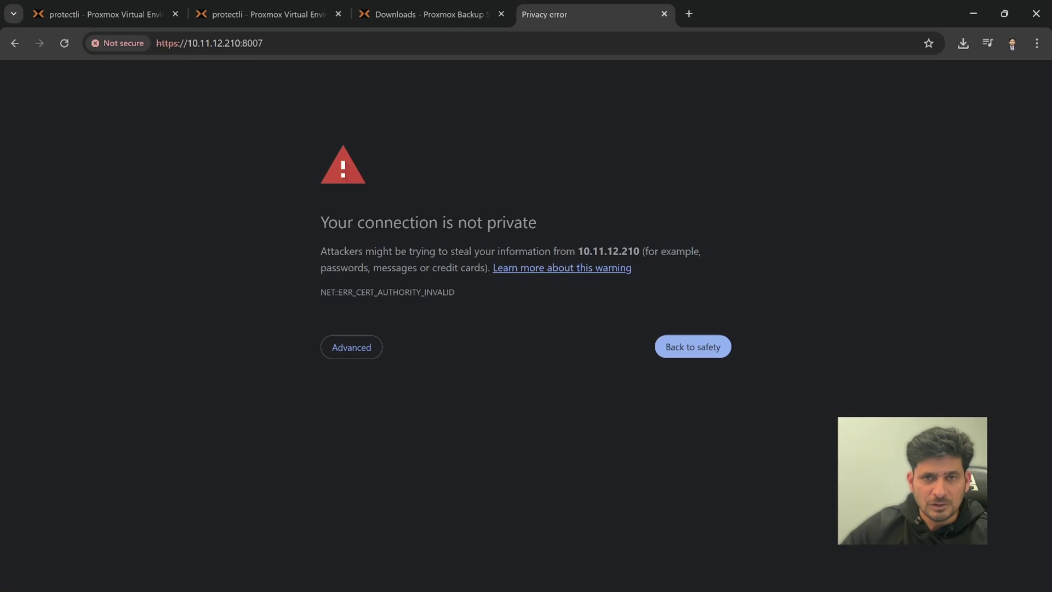
click(352, 350)
click(386, 452)
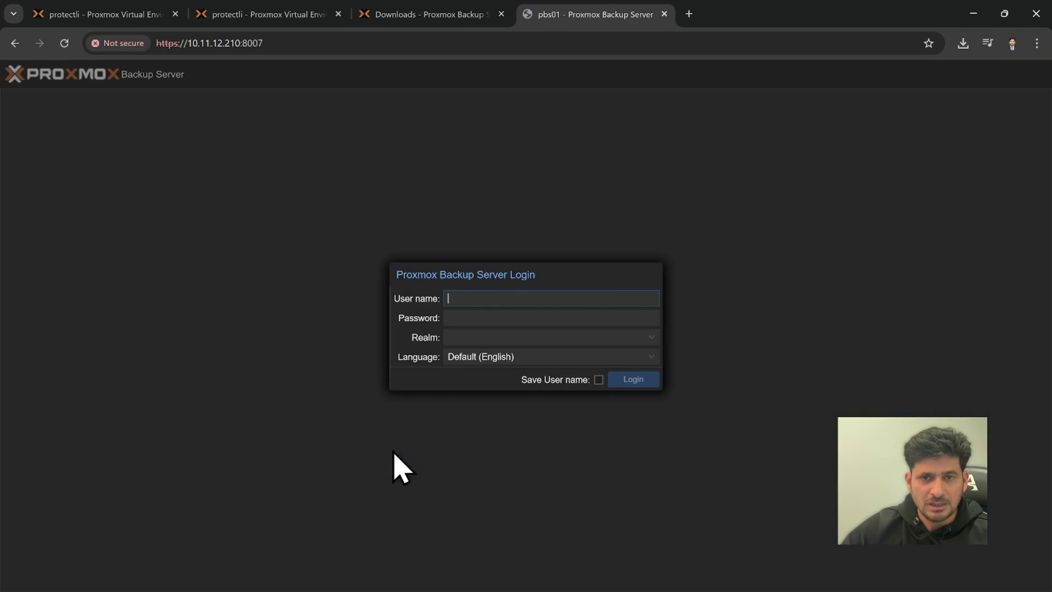
Log in as root with the account password, correcting a mistyped attempt.
text(root)
key(Tab)
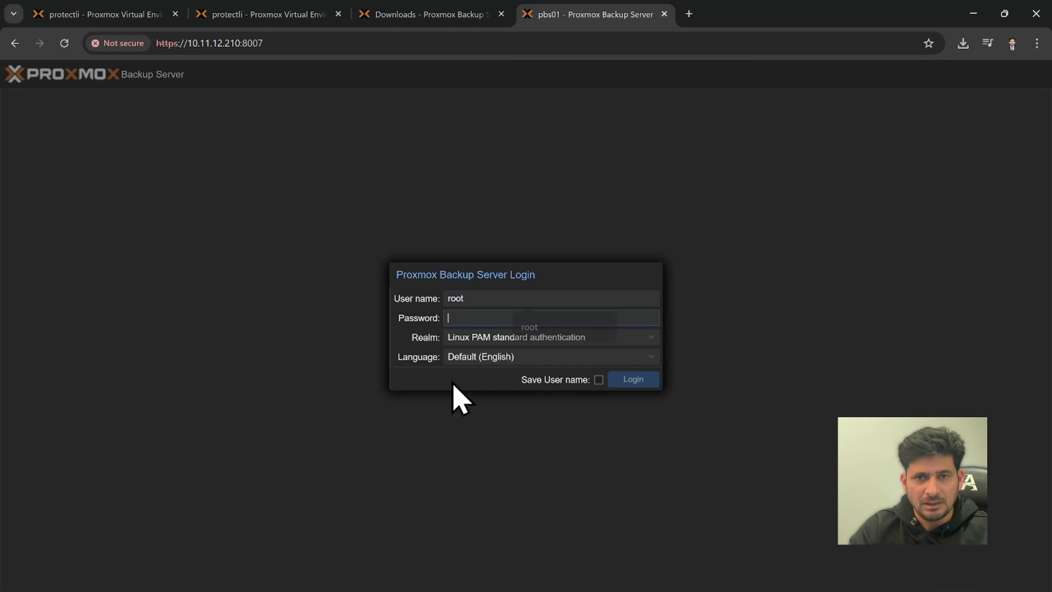
text(•••••)
key(ctrl+a)
key(BackSpace)
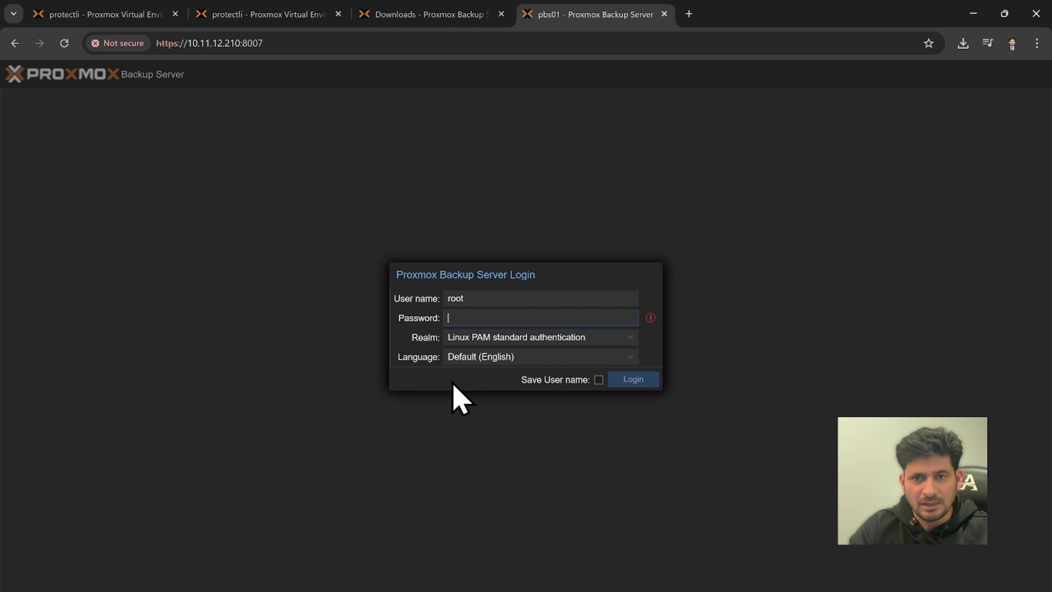
text(••••••)
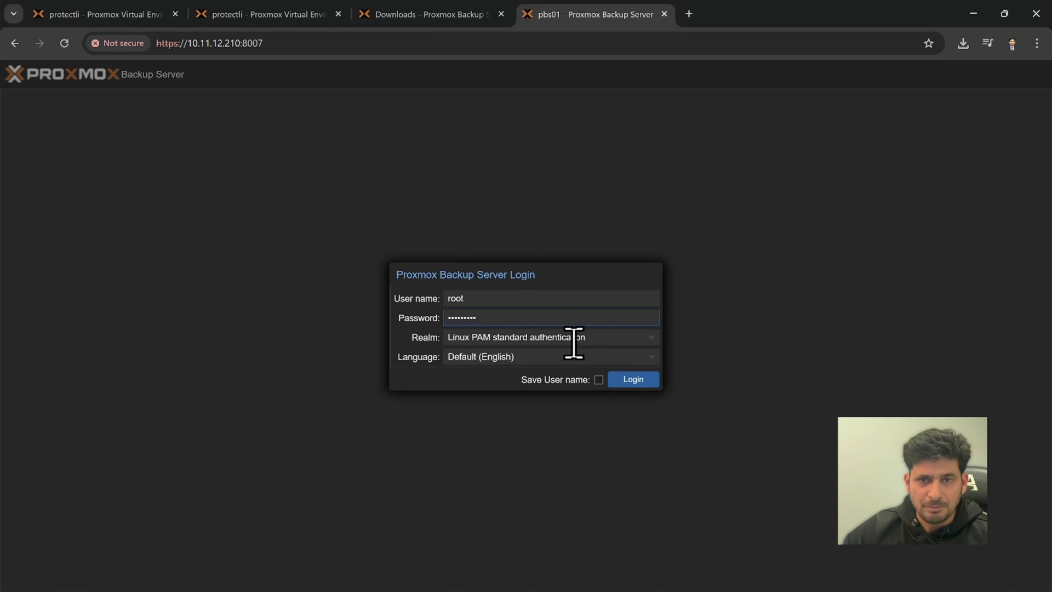
click(633, 379)
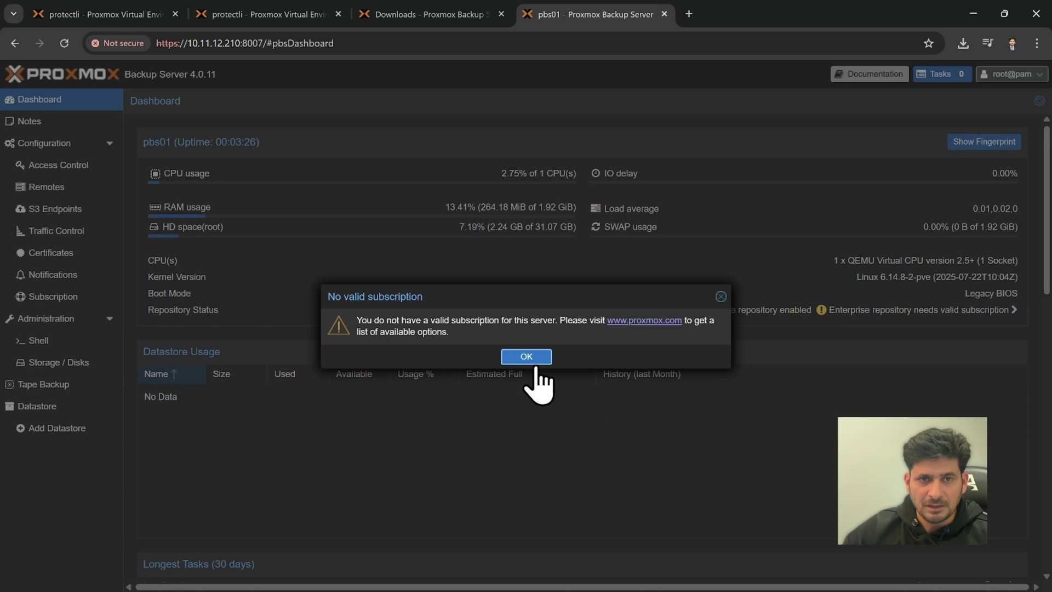
Dismiss the subscription notice, go full screen, and show the Configuration > Access Control user list.
click(535, 369)
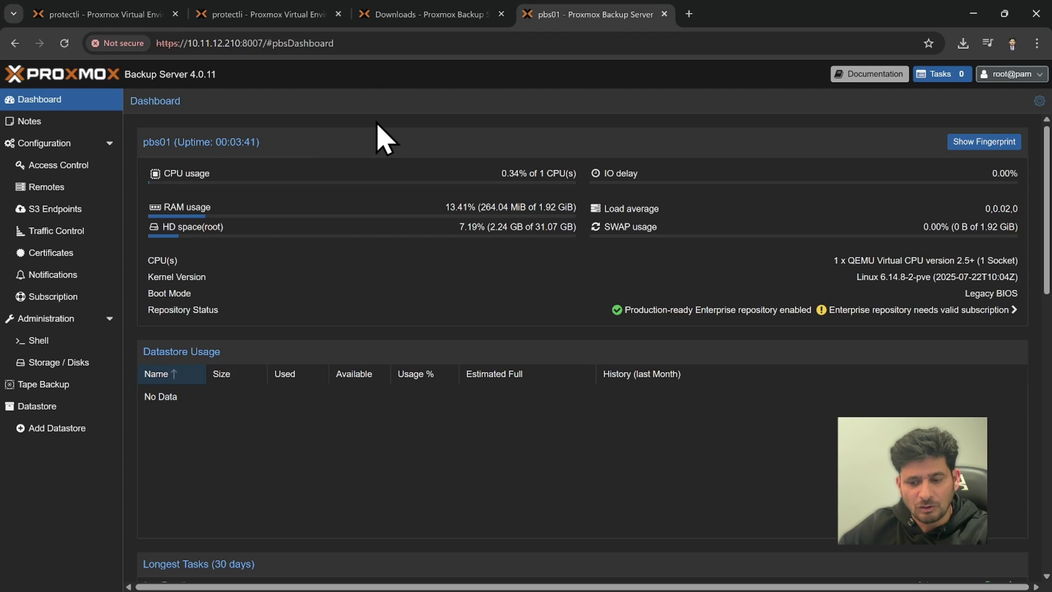
key(F11)
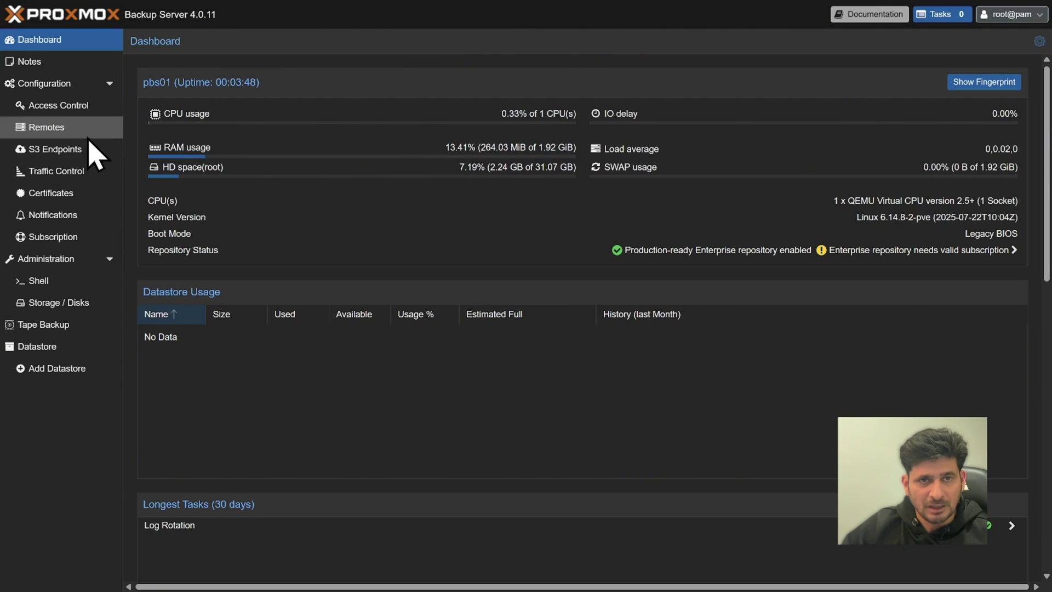
click(52, 83)
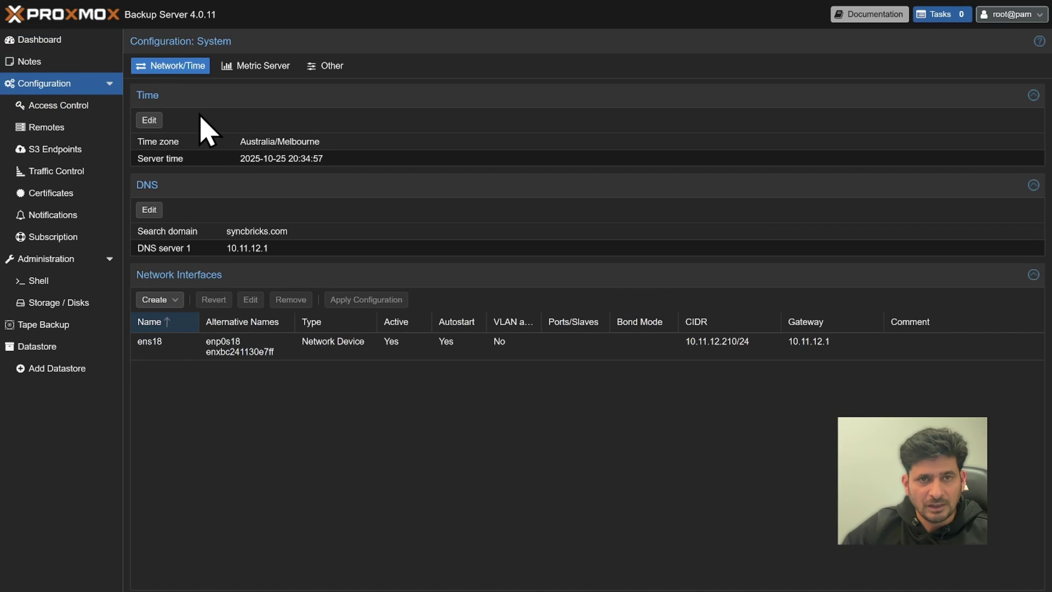
click(74, 108)
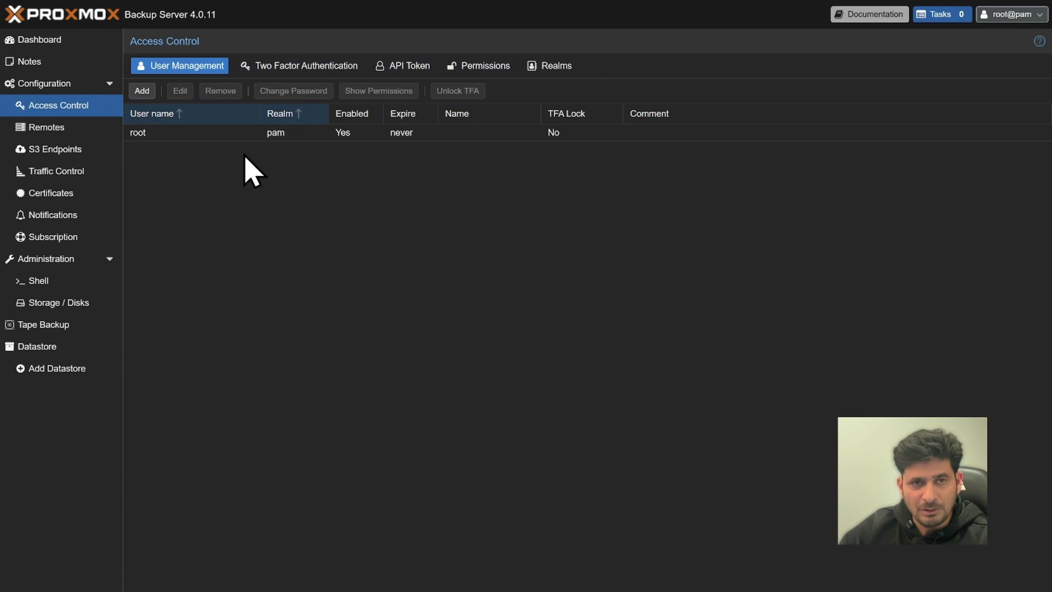
Browse Remotes, S3 Endpoints and Traffic Control, cancel an Add S3 Endpoint form, return to Remotes.
click(61, 129)
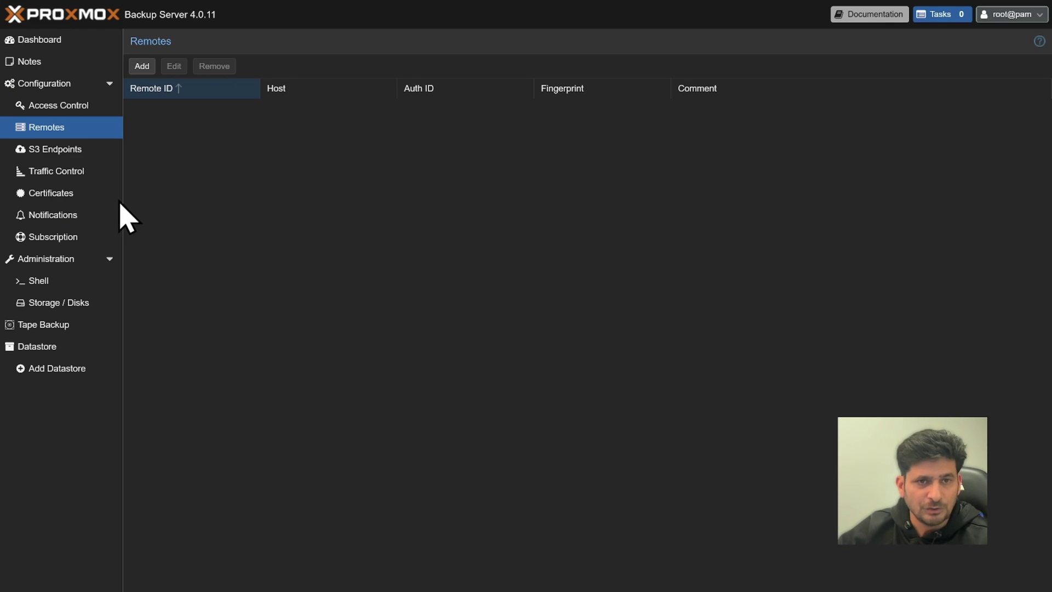
click(71, 154)
click(70, 173)
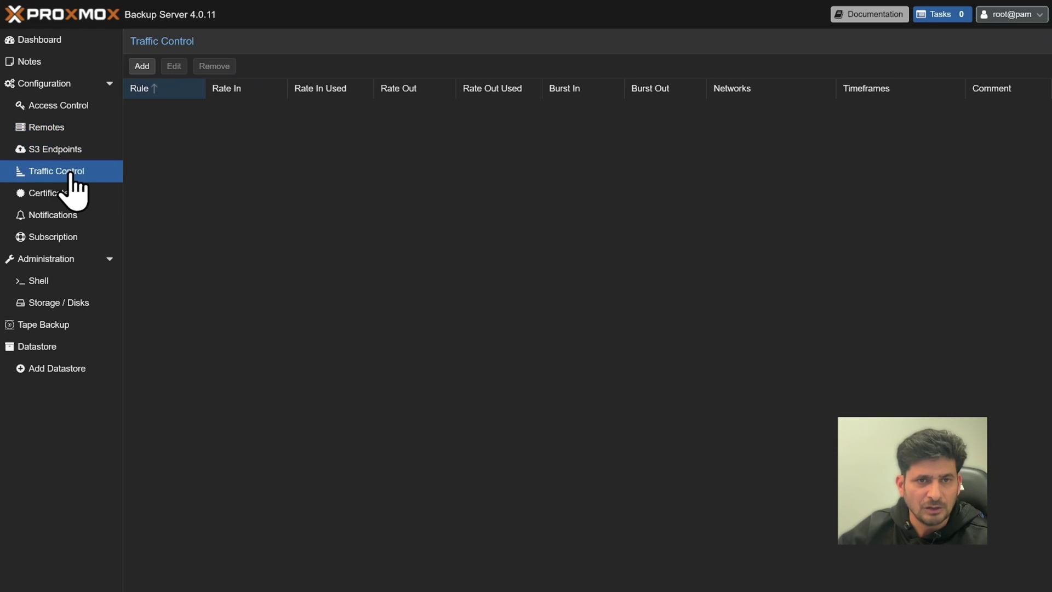
click(57, 150)
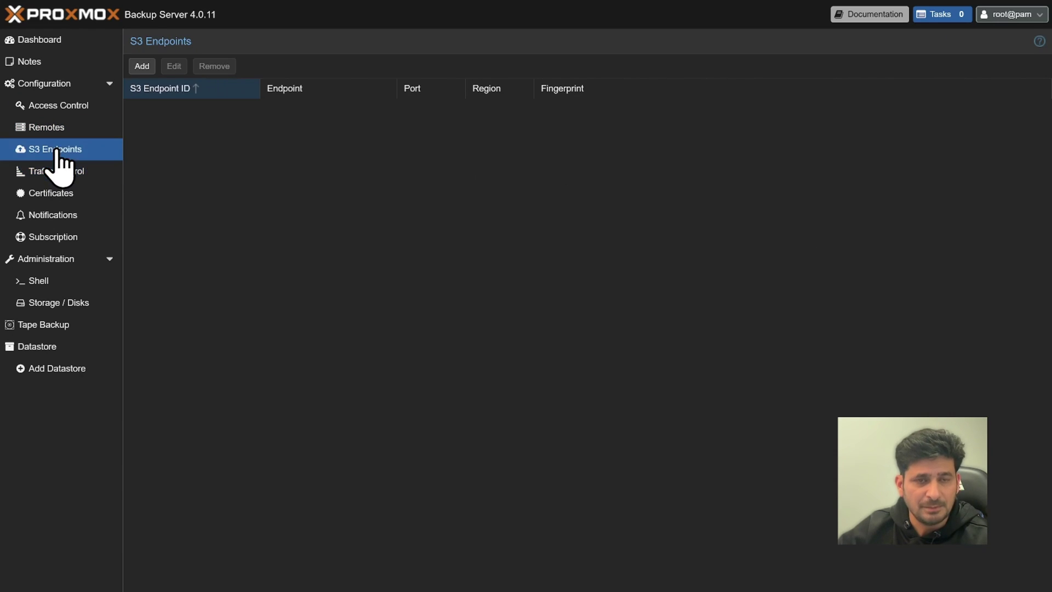
click(142, 67)
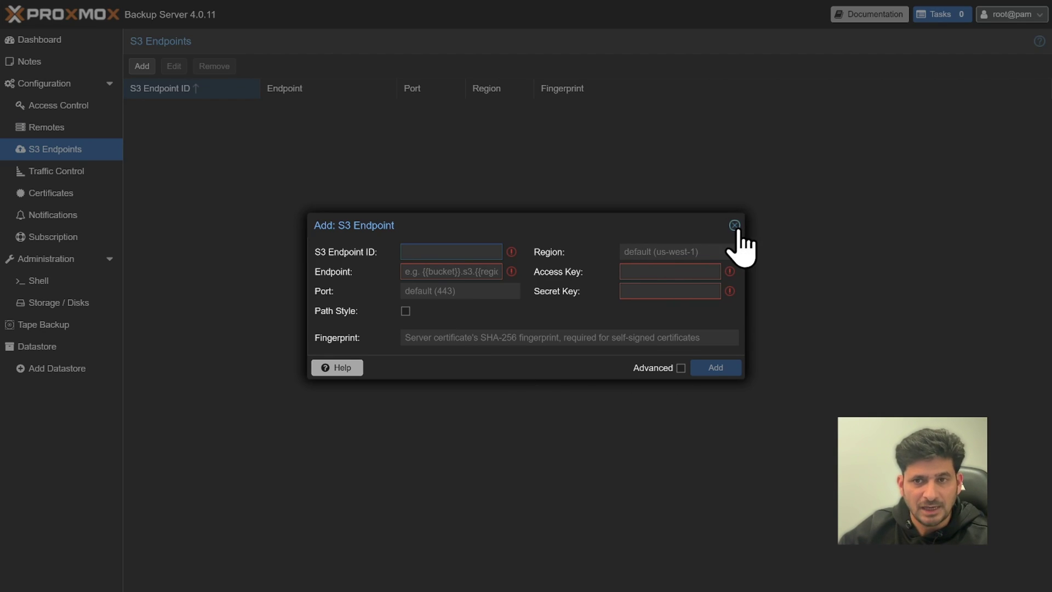
click(734, 226)
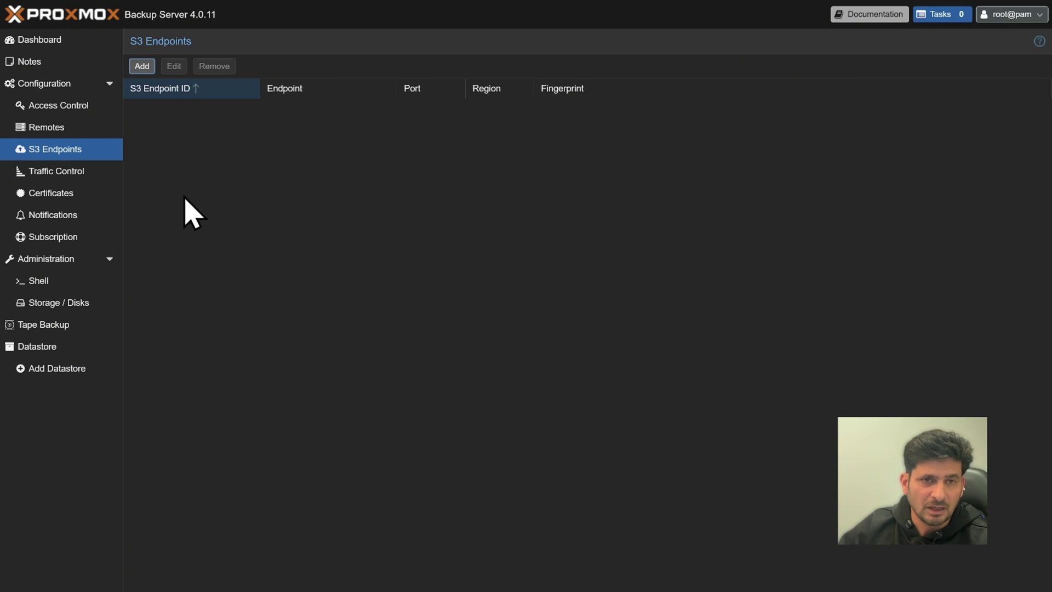
click(55, 132)
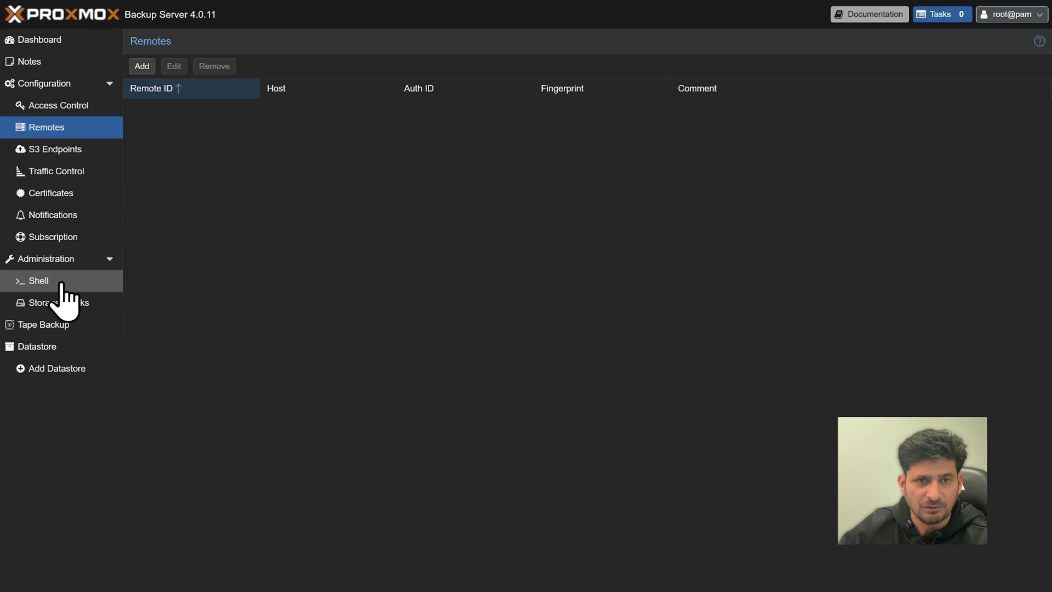
View the Subscription page showing that no subscription key is installed.
click(50, 236)
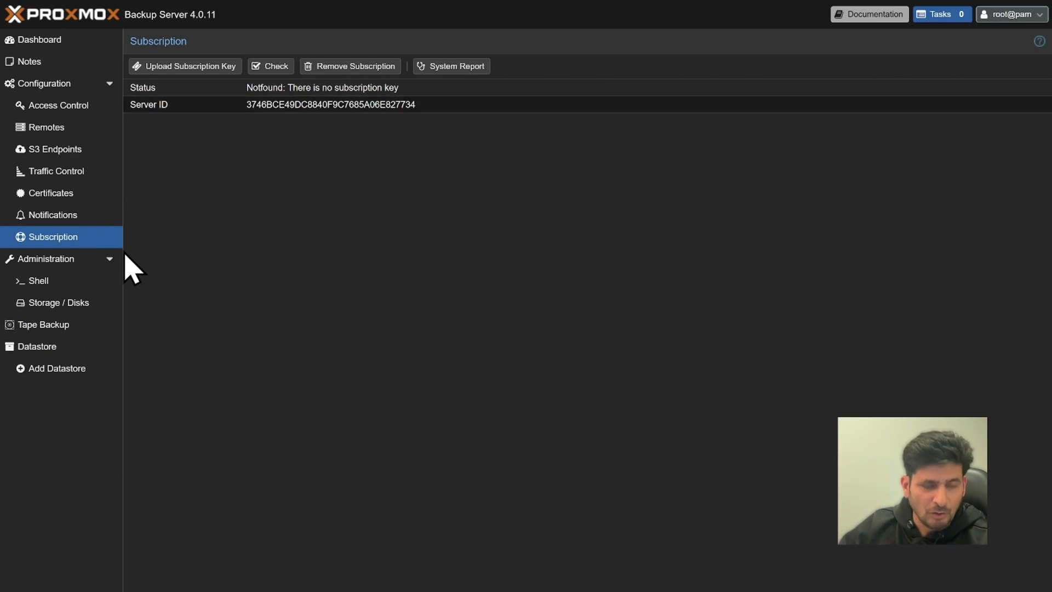
click(71, 265)
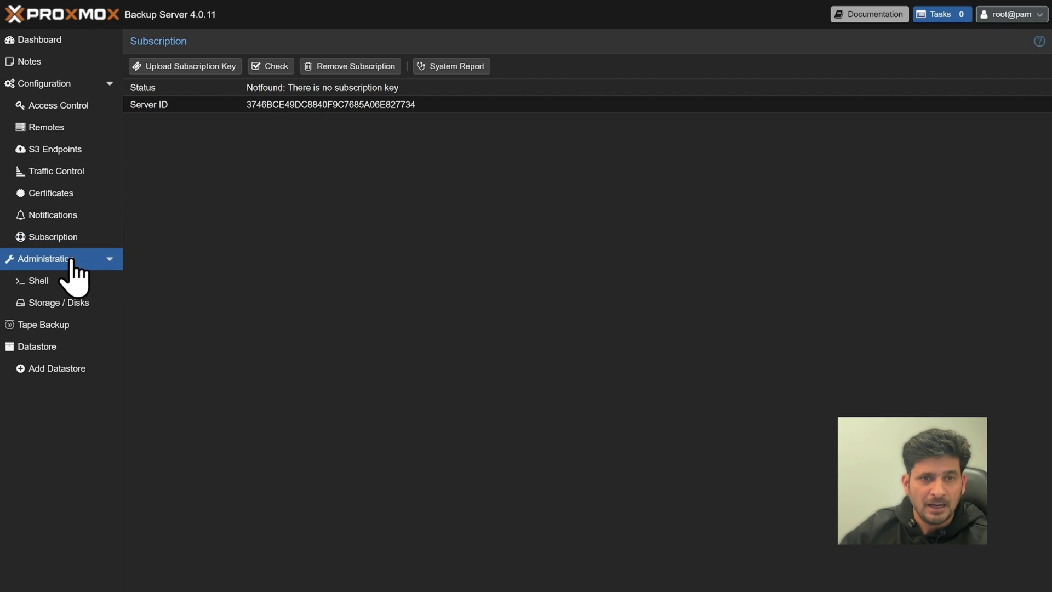
Review the Administration Services, Updates and Repositories tabs.
click(70, 282)
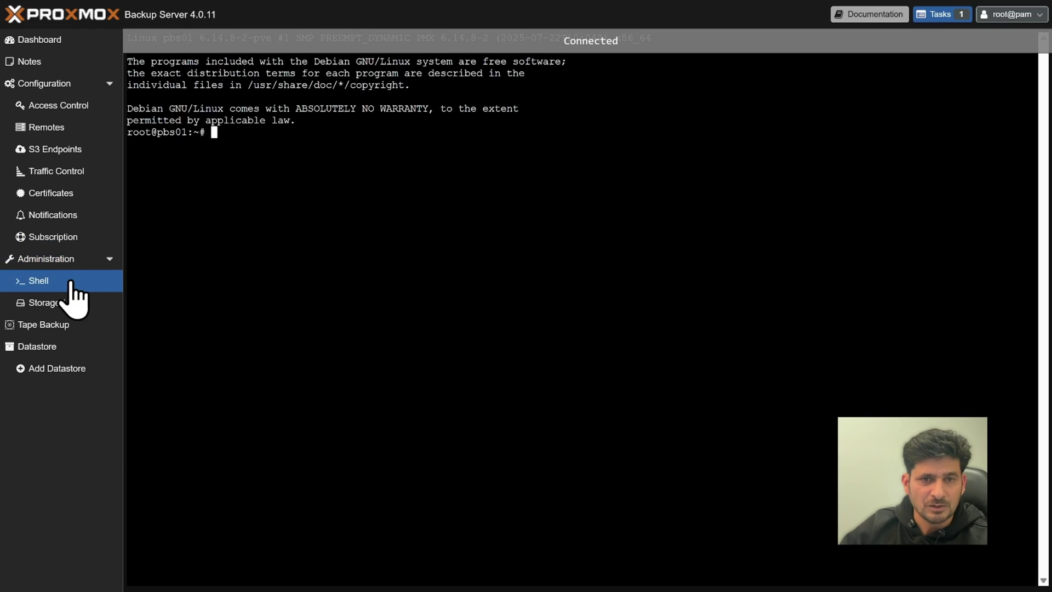
click(66, 261)
scroll(373, 277, down, 20)
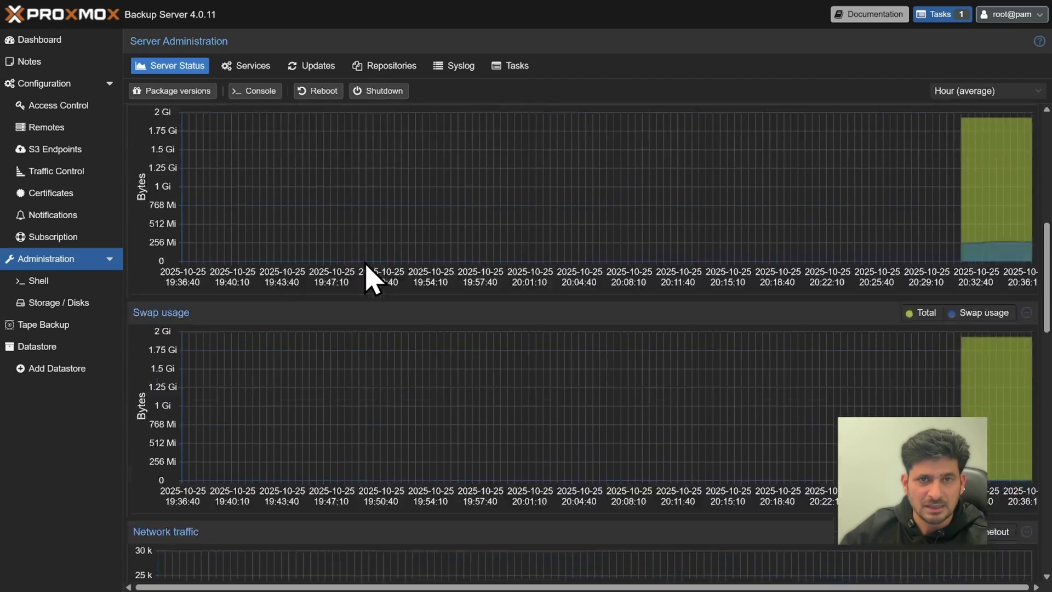
scroll(373, 280, up, 20)
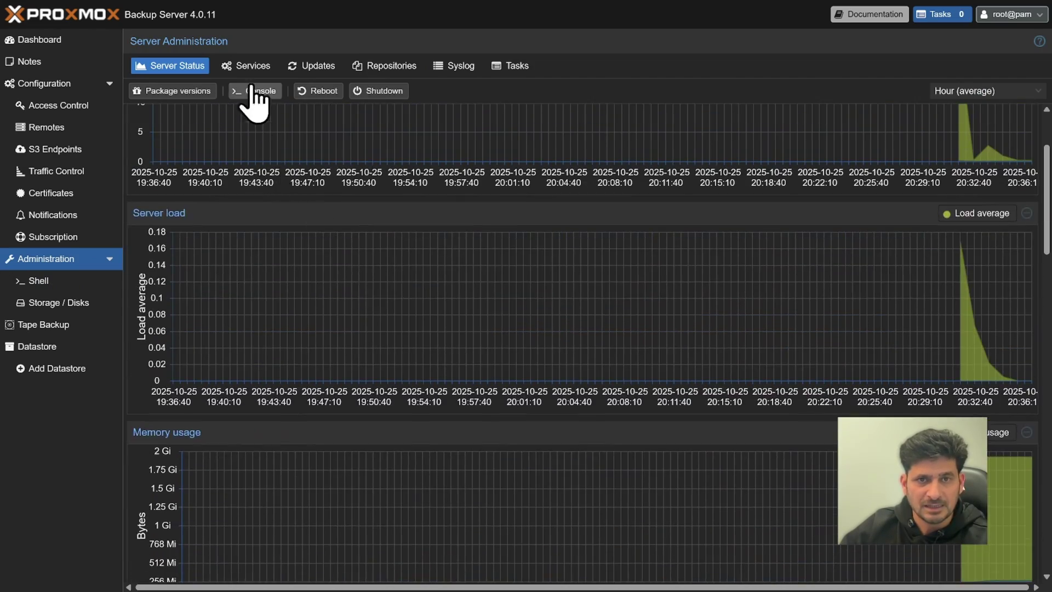
click(249, 66)
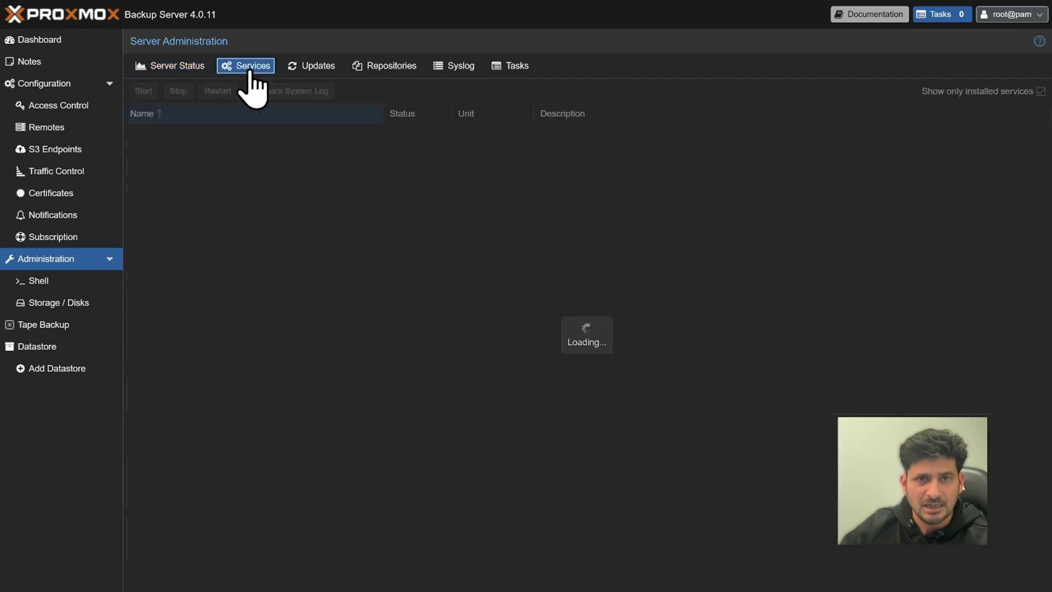
click(312, 67)
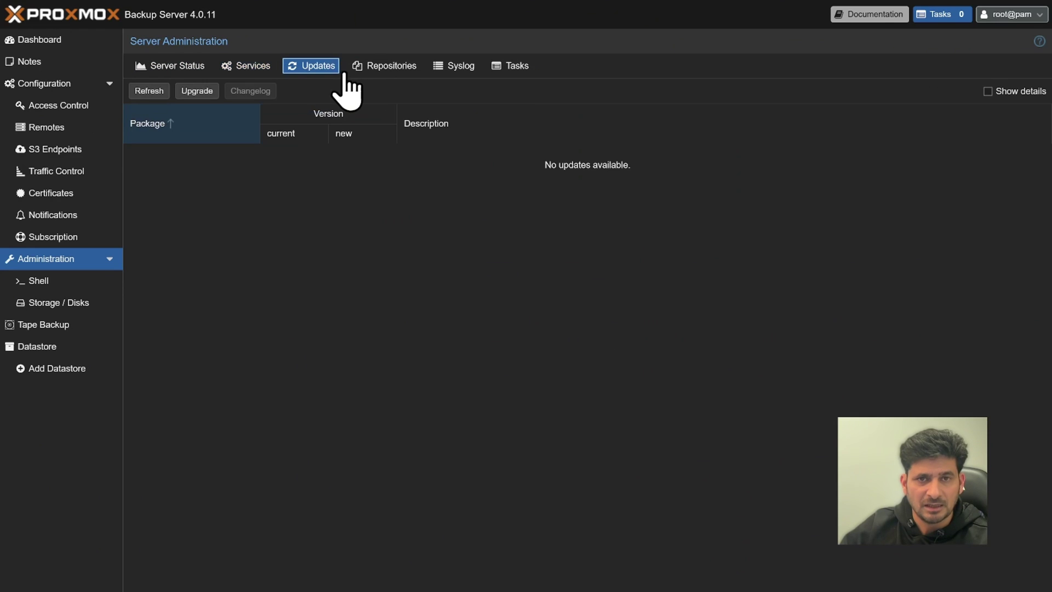
click(377, 66)
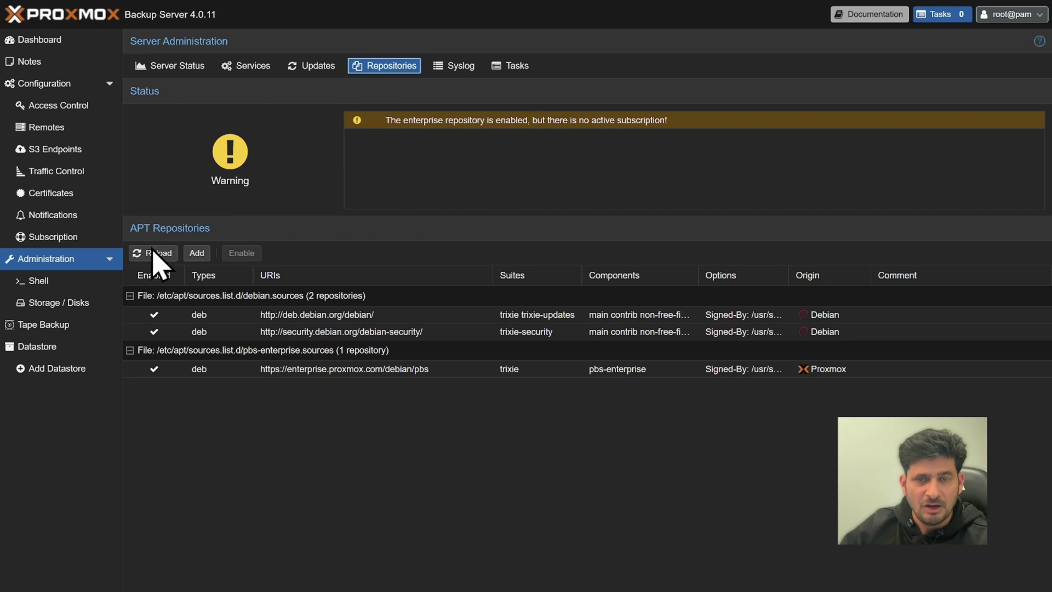
Look through Shell, Disks, Tape Backup and Datastore, ending on the Administration status charts.
click(46, 283)
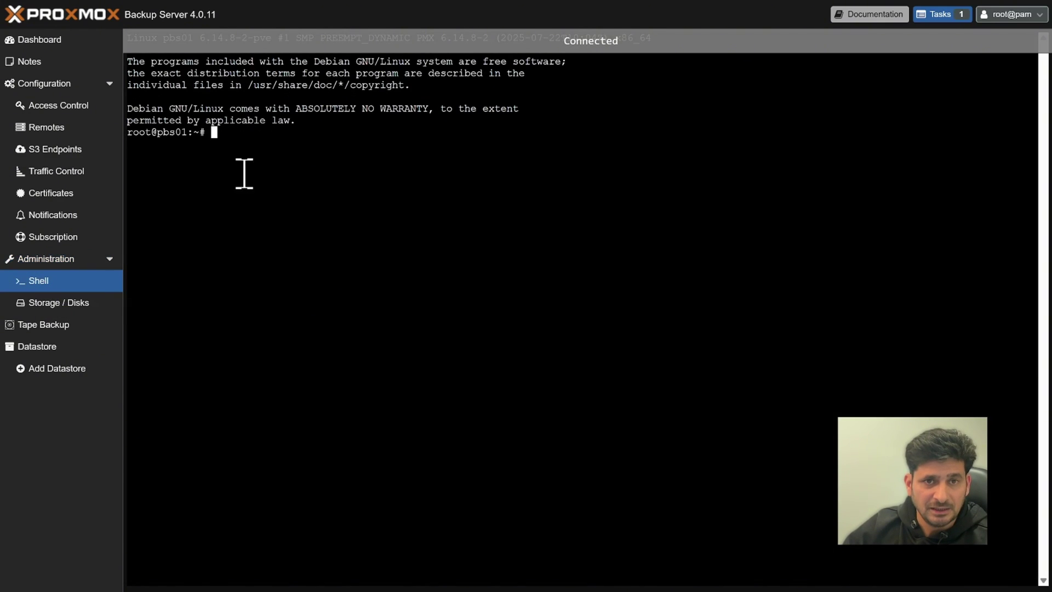
click(77, 305)
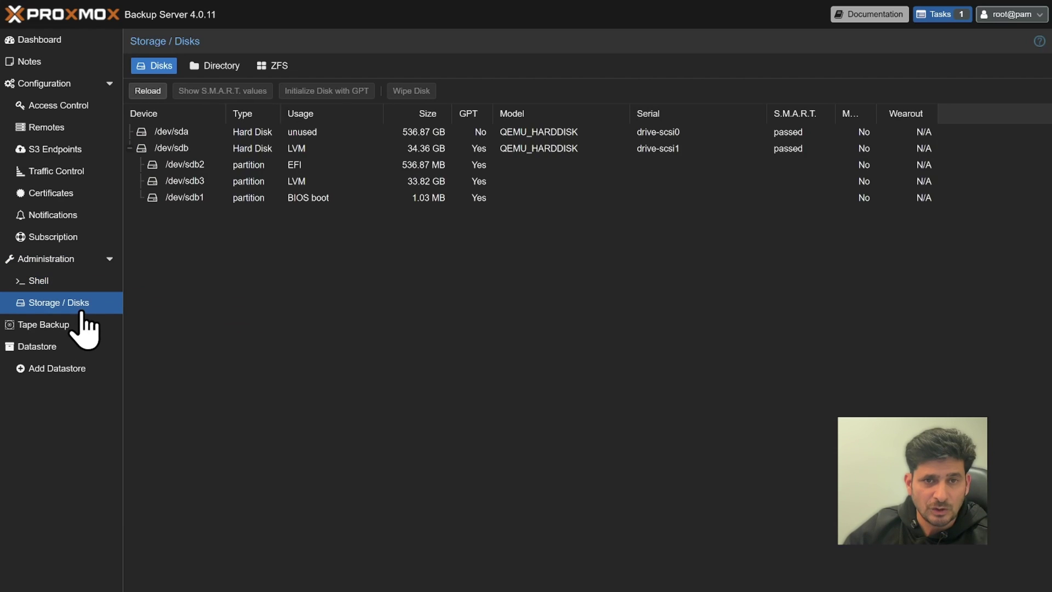
click(130, 148)
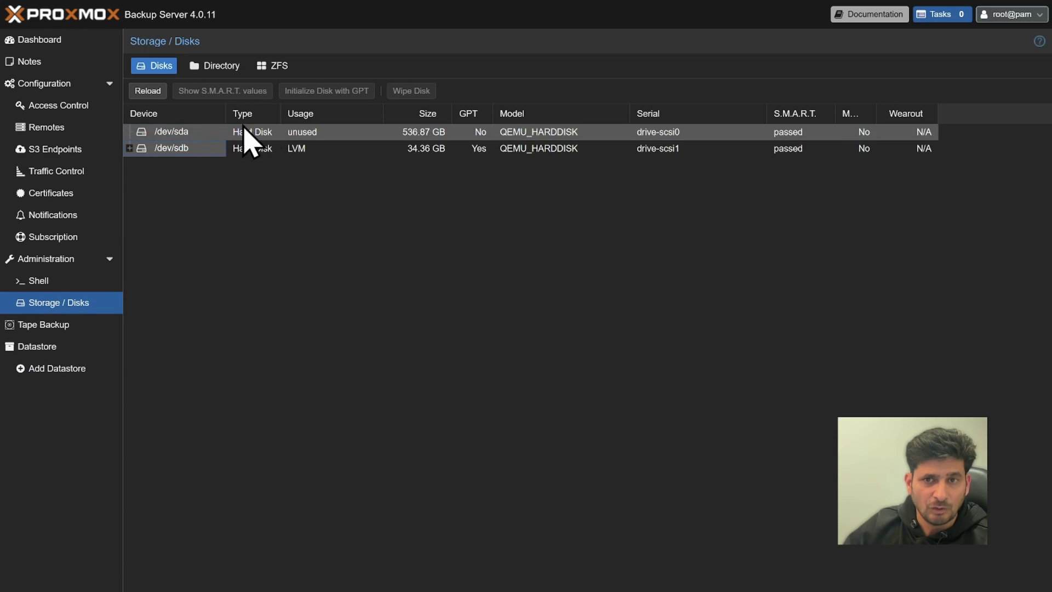
click(58, 326)
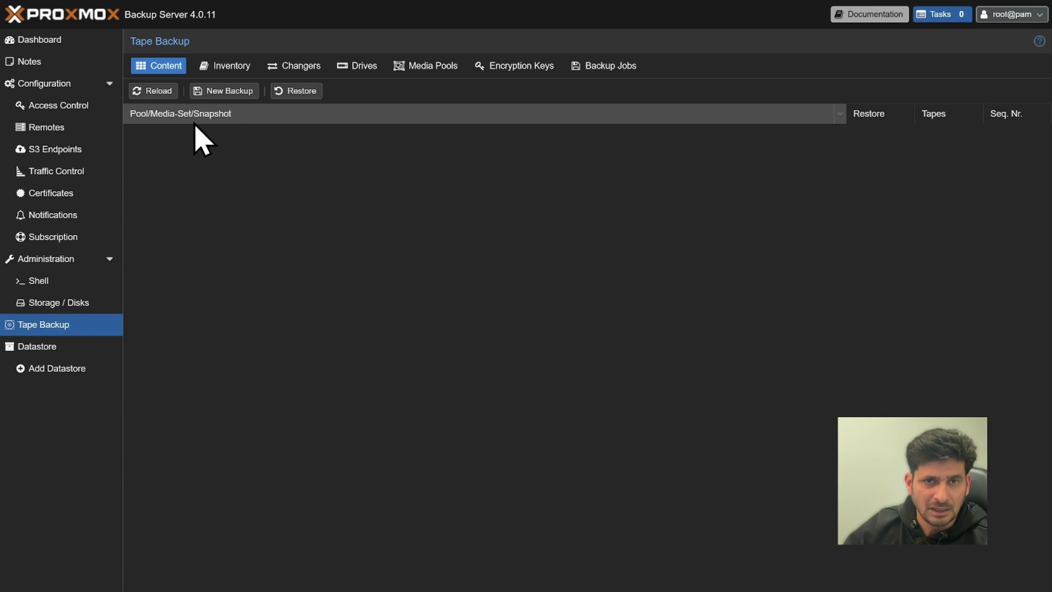
click(71, 352)
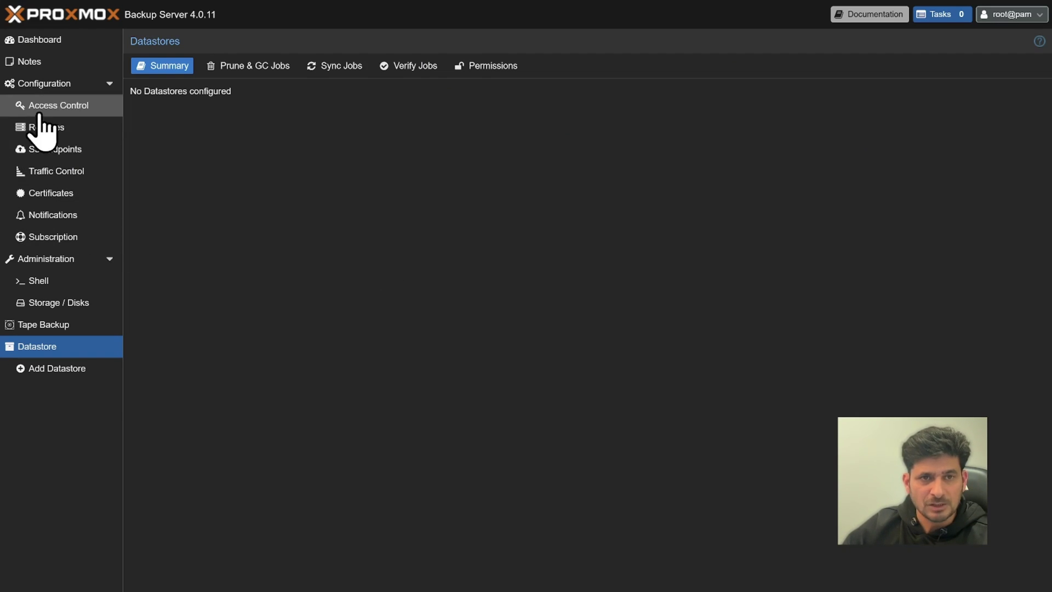
click(50, 258)
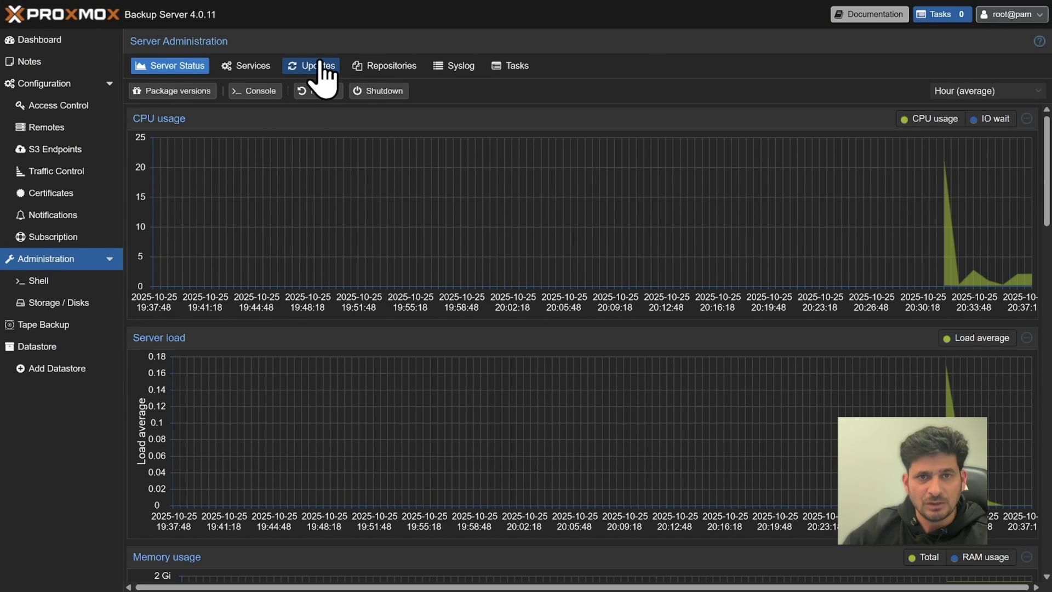
Refresh the package database from the Updates tab, dismissing the subscription notice and task log.
click(320, 69)
click(153, 92)
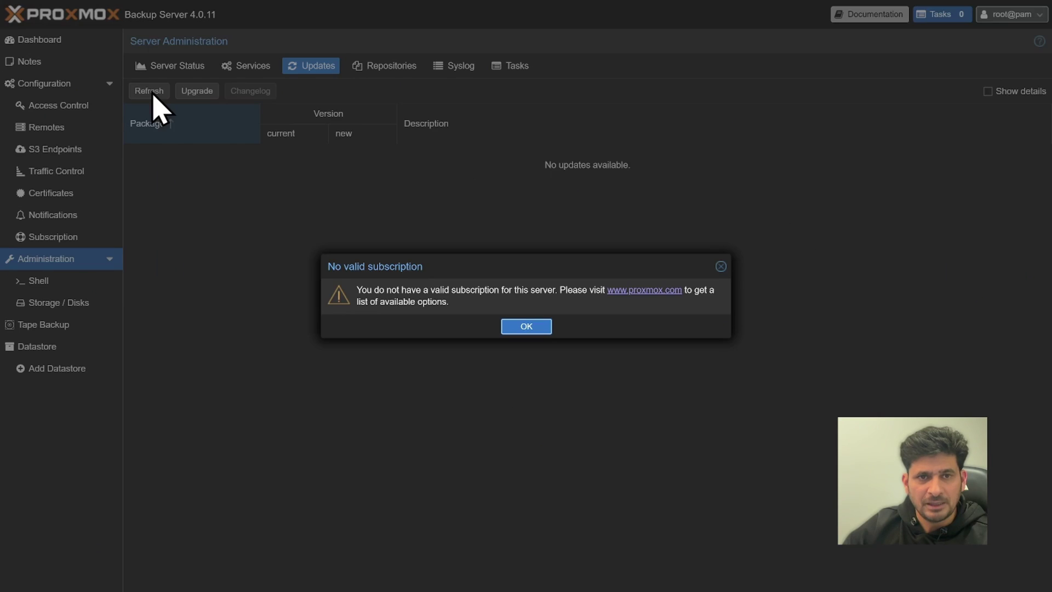
click(529, 329)
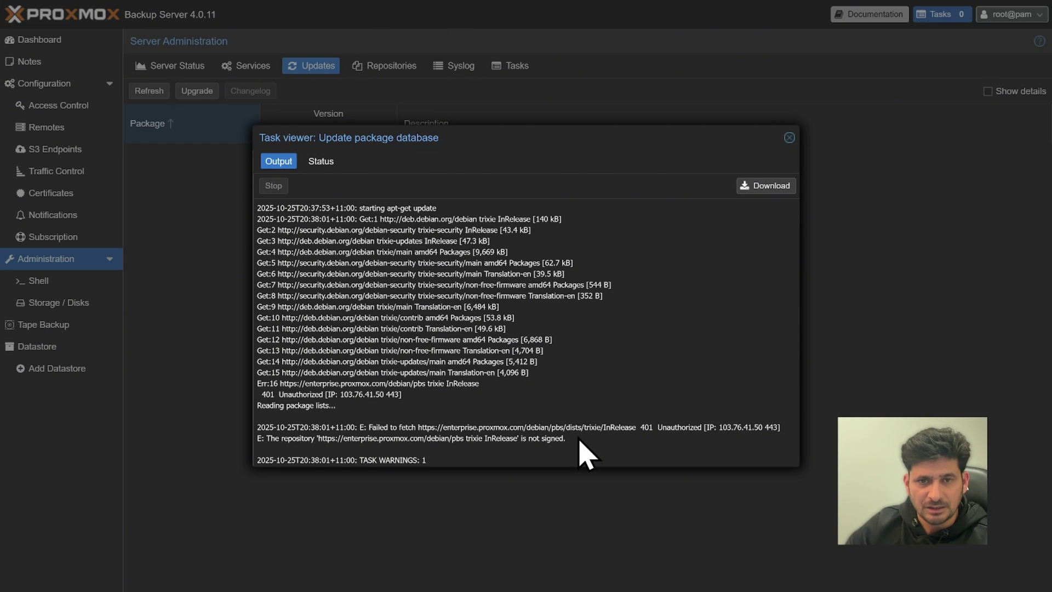
key(Escape)
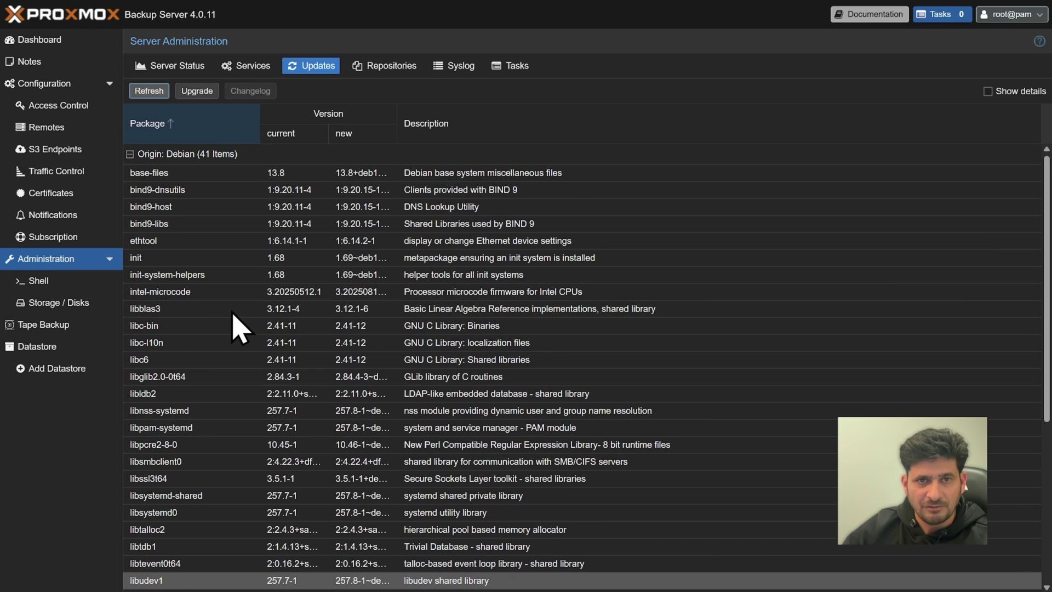
Start upgrading the 40 pending packages and answer y in the upgrade console.
click(197, 92)
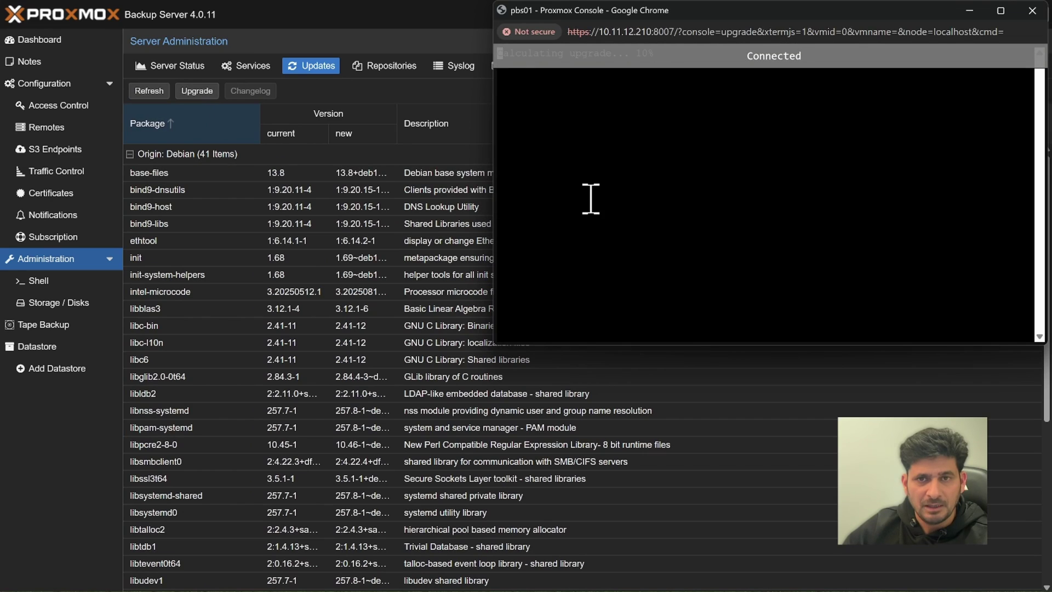
drag(734, 10, 414, 69)
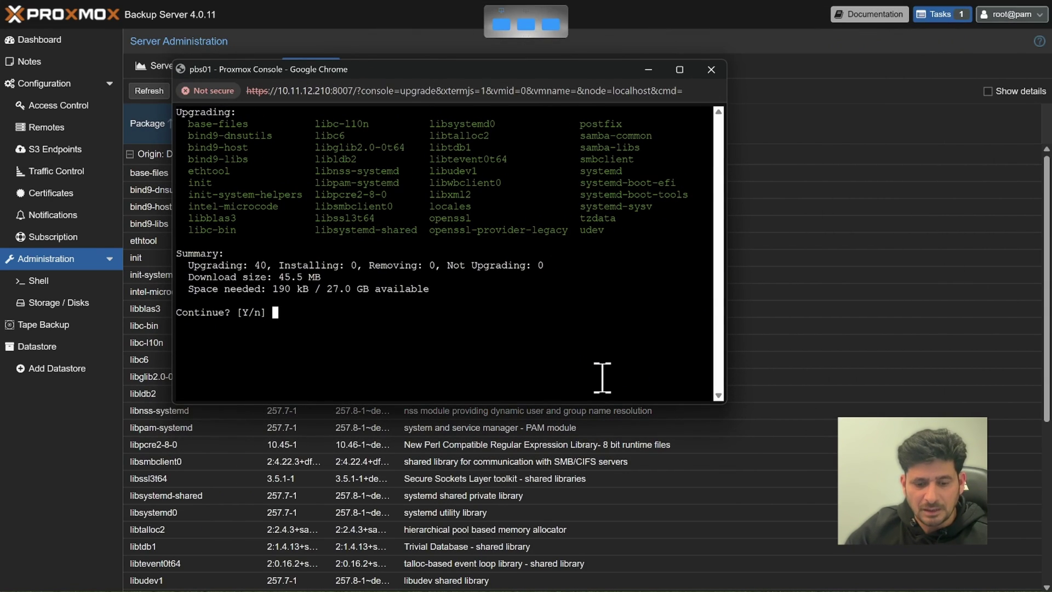
text(y)
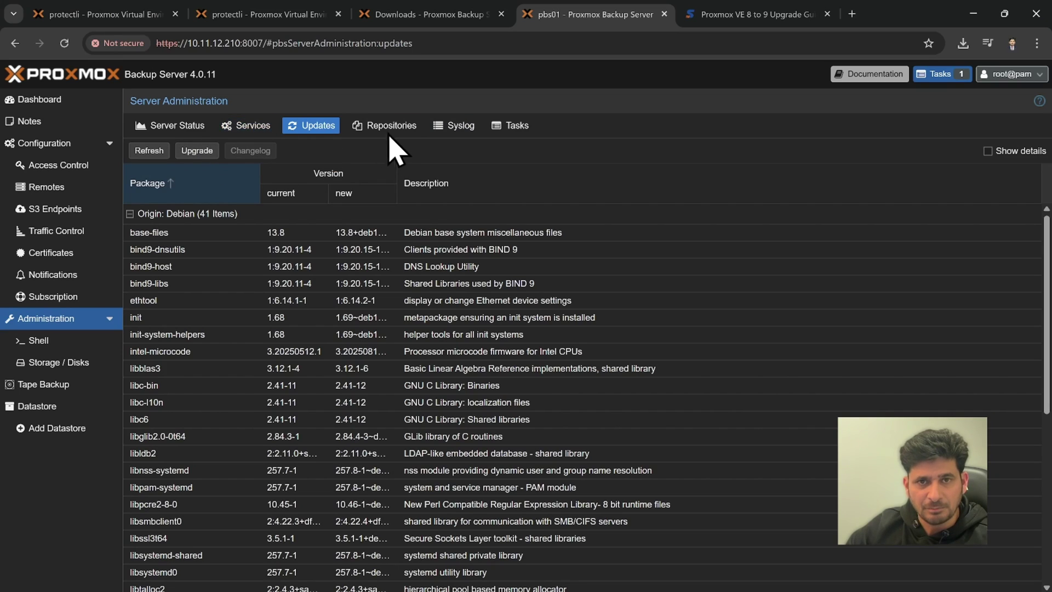
Disable the pbs-enterprise repository in APT Repositories, then switch to the upgrade guide tab.
click(386, 126)
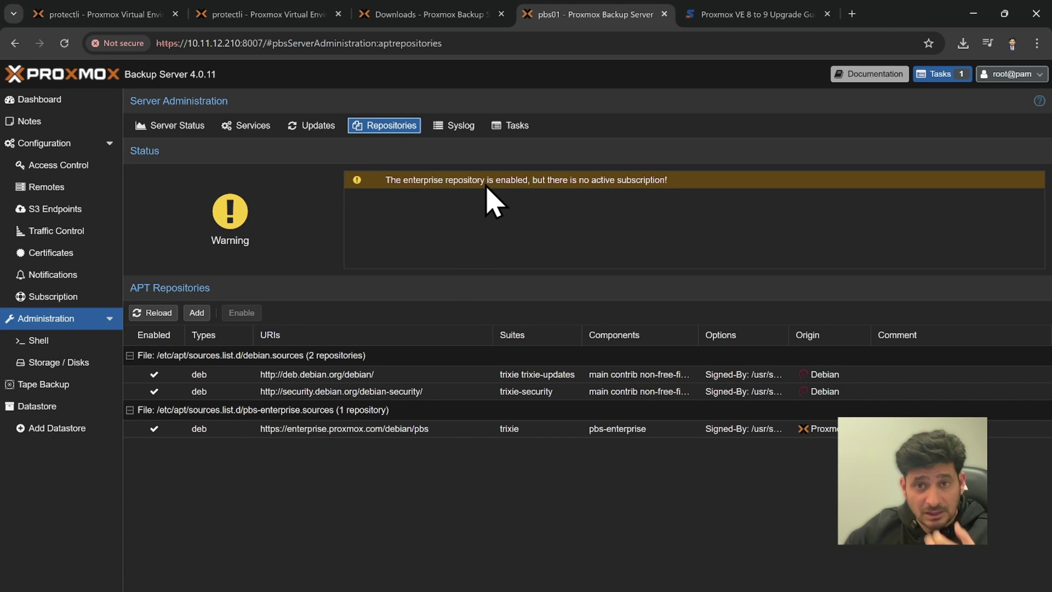
click(517, 181)
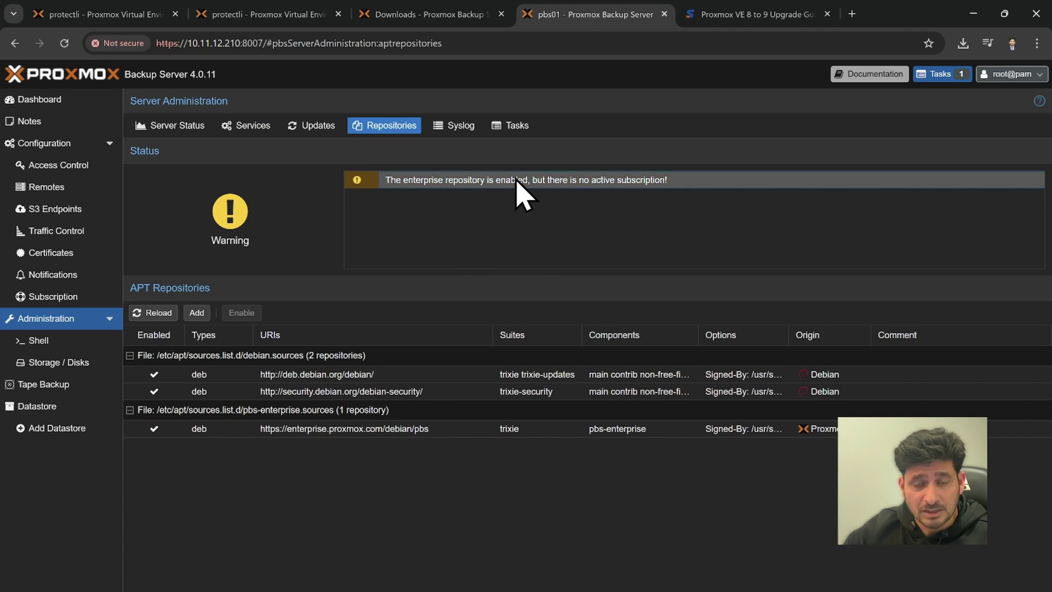
click(288, 429)
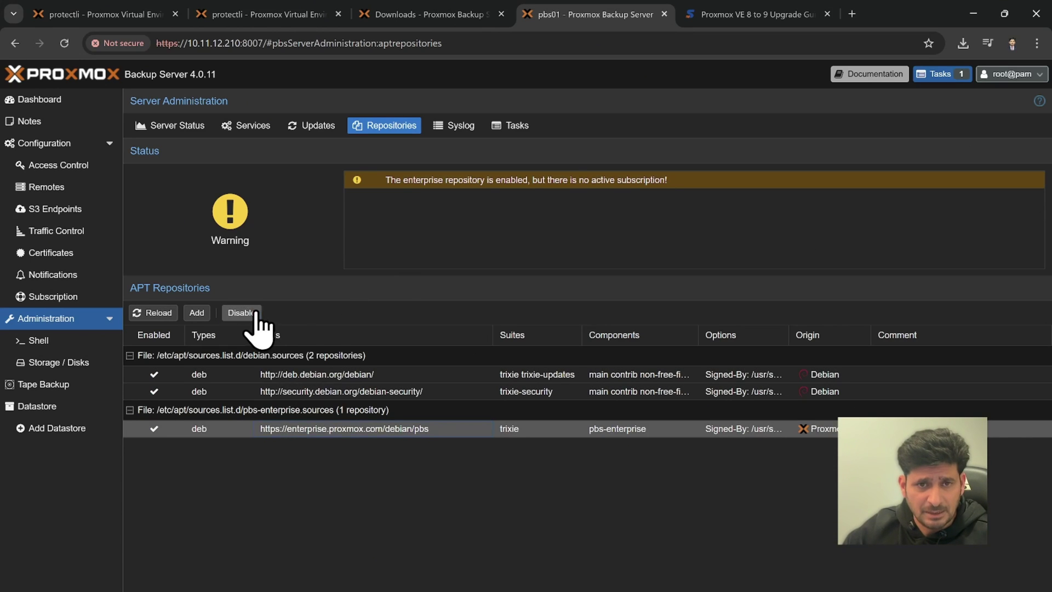
click(256, 314)
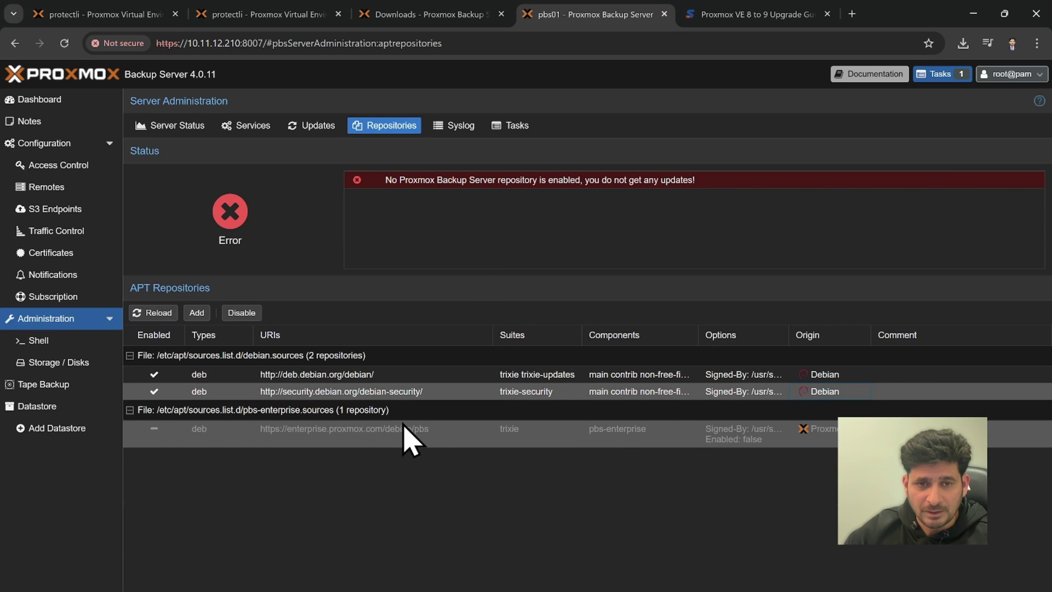
click(652, 392)
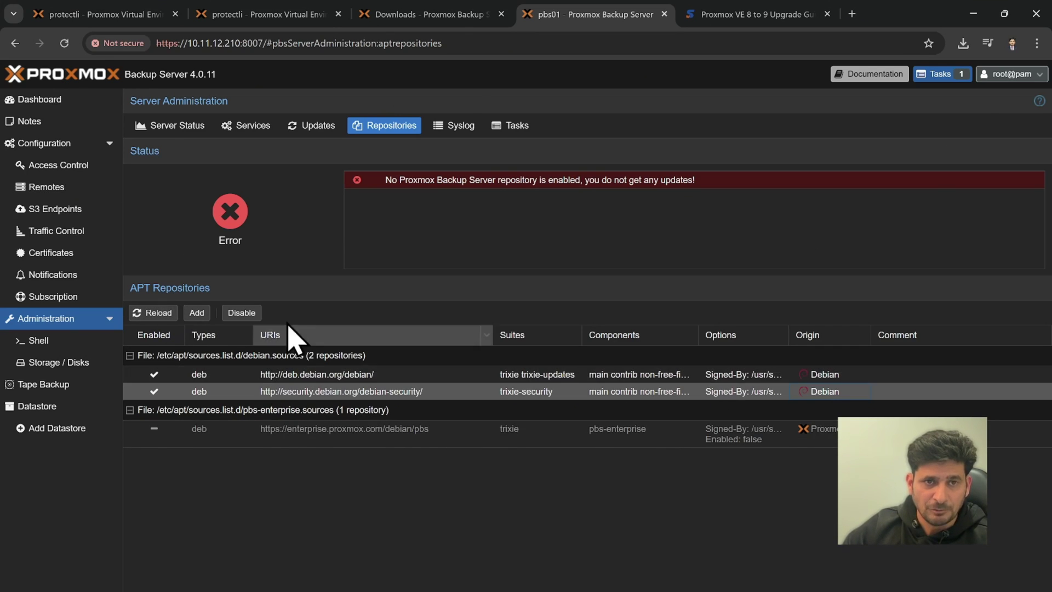
key(ctrl+Tab)
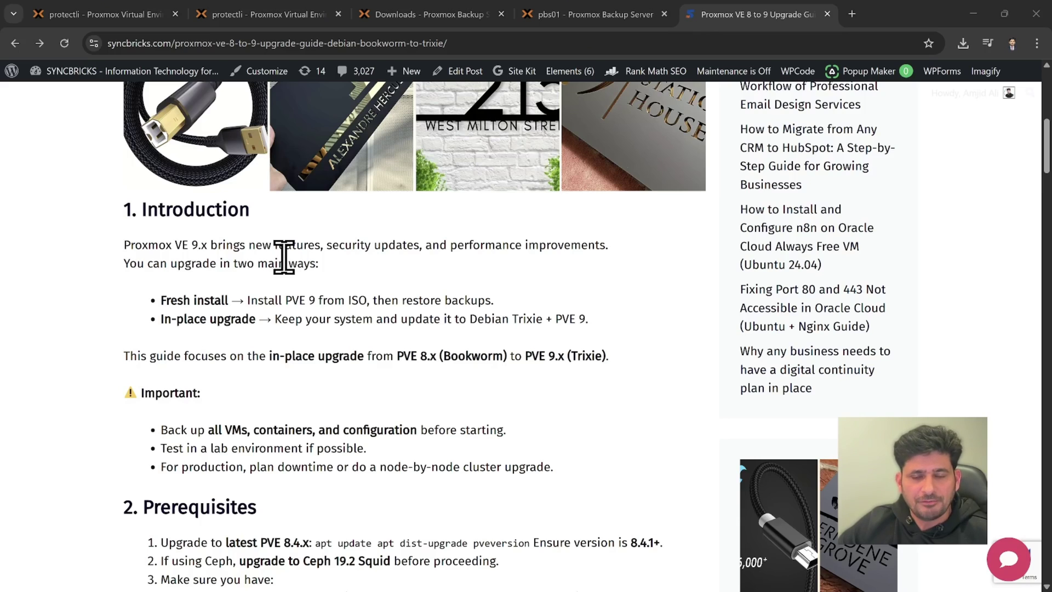
Copy the guide's pbs-no-subscription proxmox.sources code block for trixie.
scroll(284, 256, down, 20)
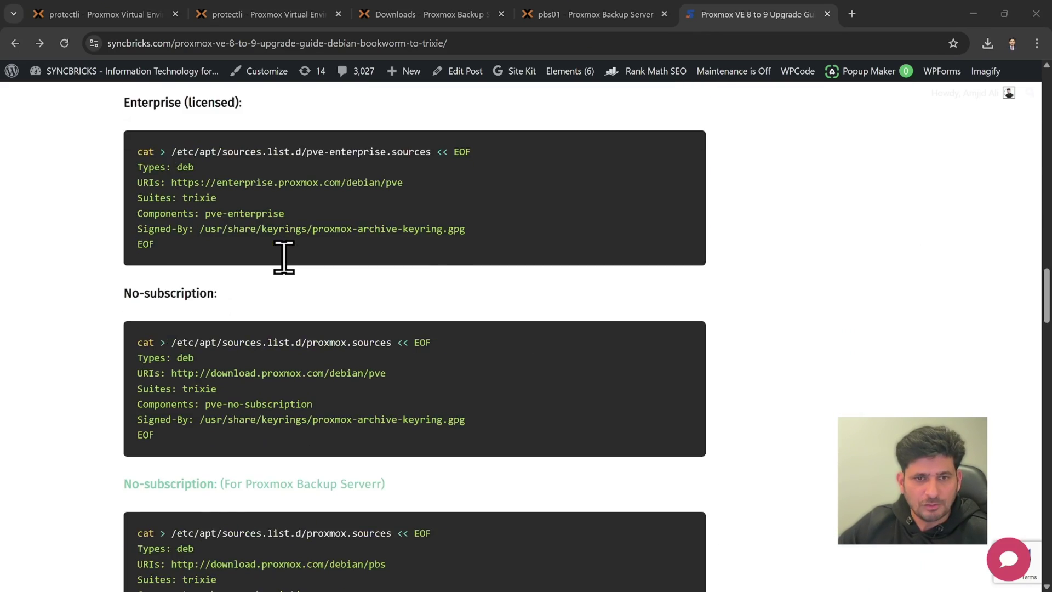
scroll(284, 257, down, 5)
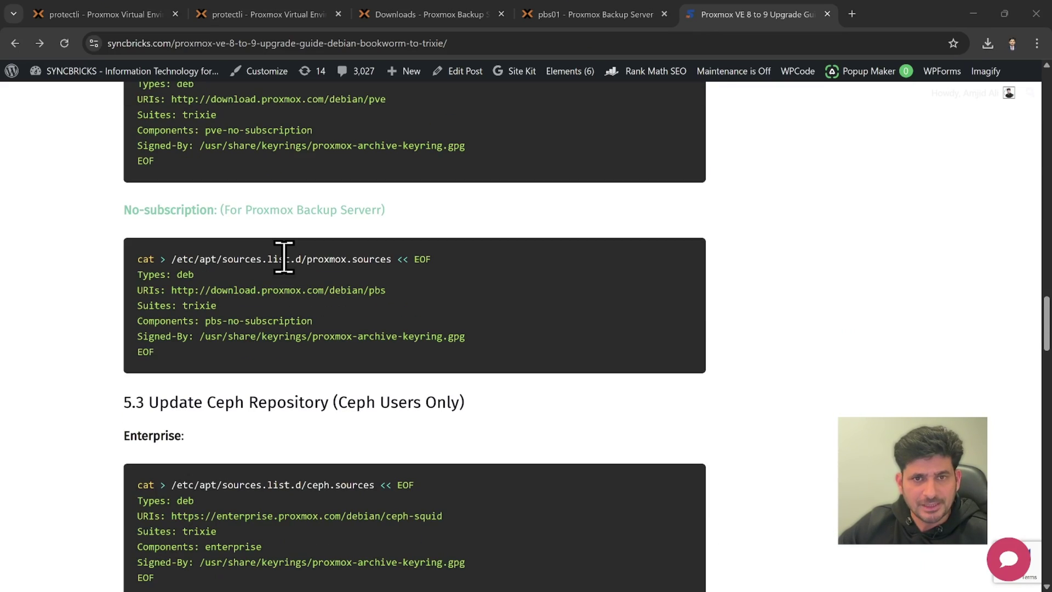
scroll(282, 270, up, 2)
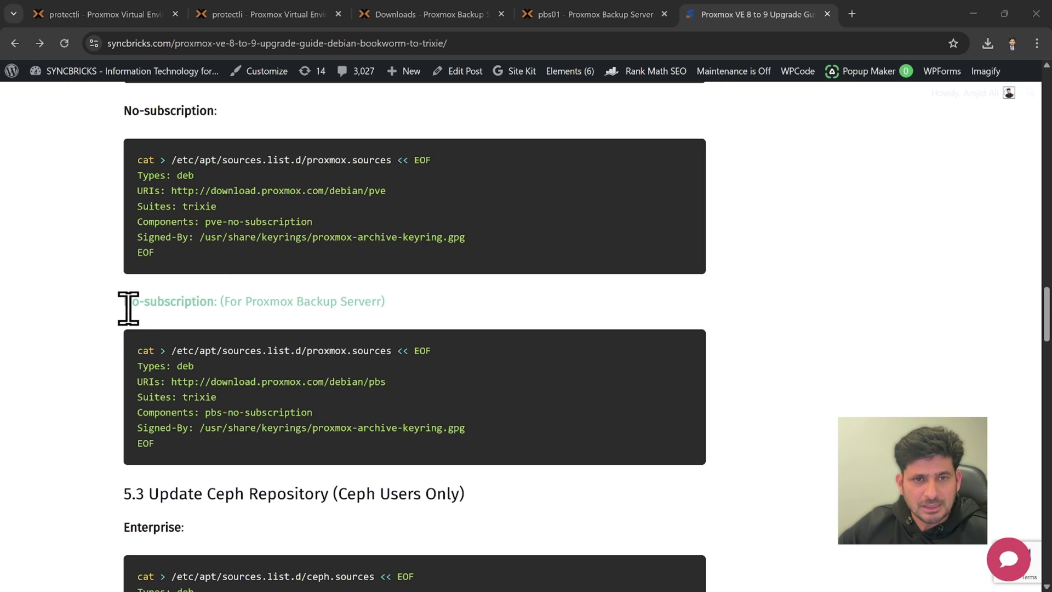
drag(231, 302, 371, 304)
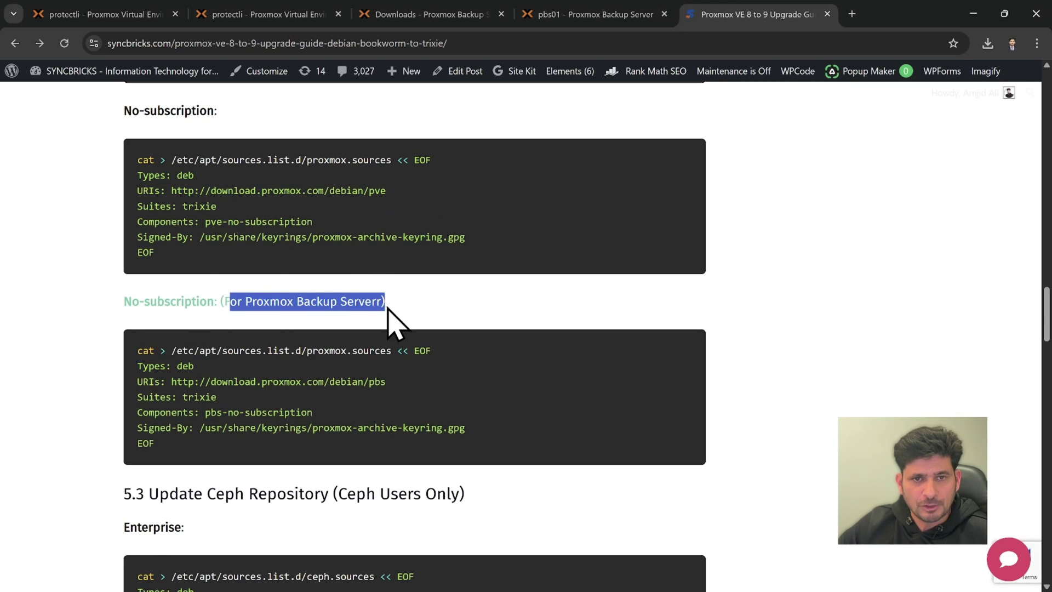
click(212, 355)
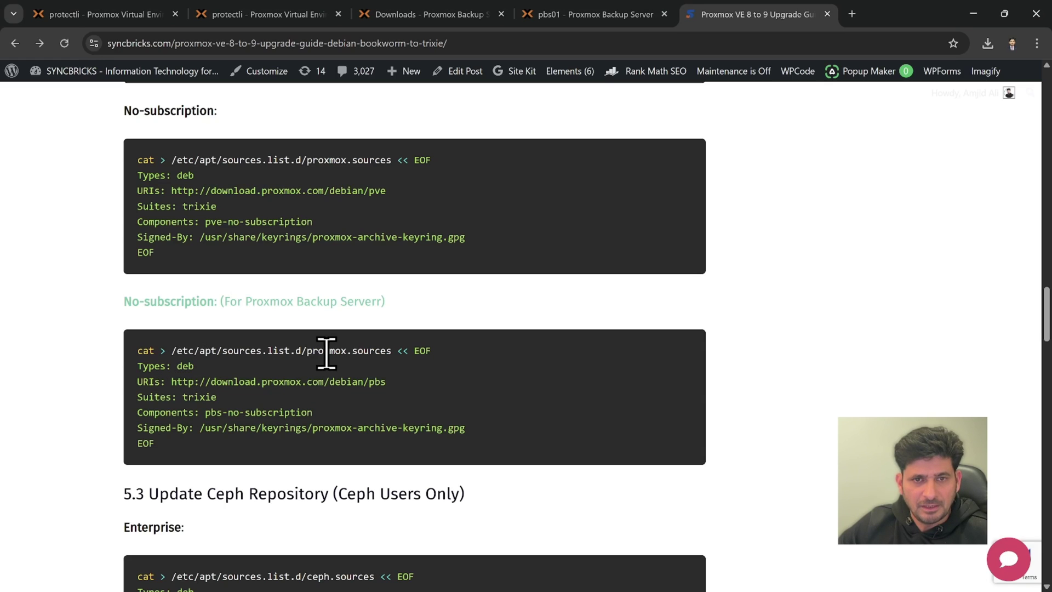
drag(304, 351, 325, 419)
click(338, 387)
click(285, 416)
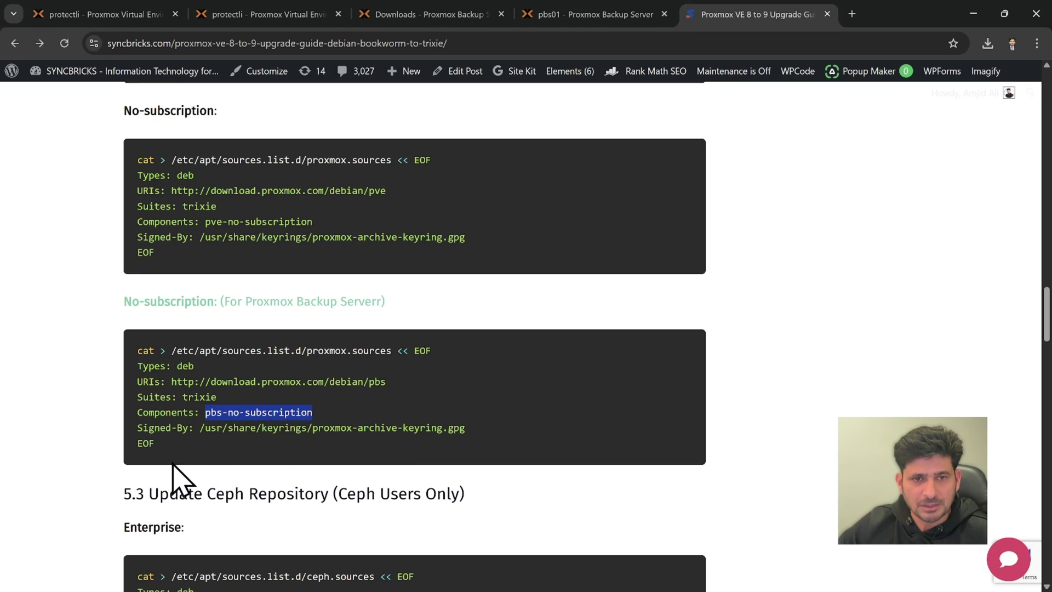
drag(164, 450, 137, 350)
right_click(168, 372)
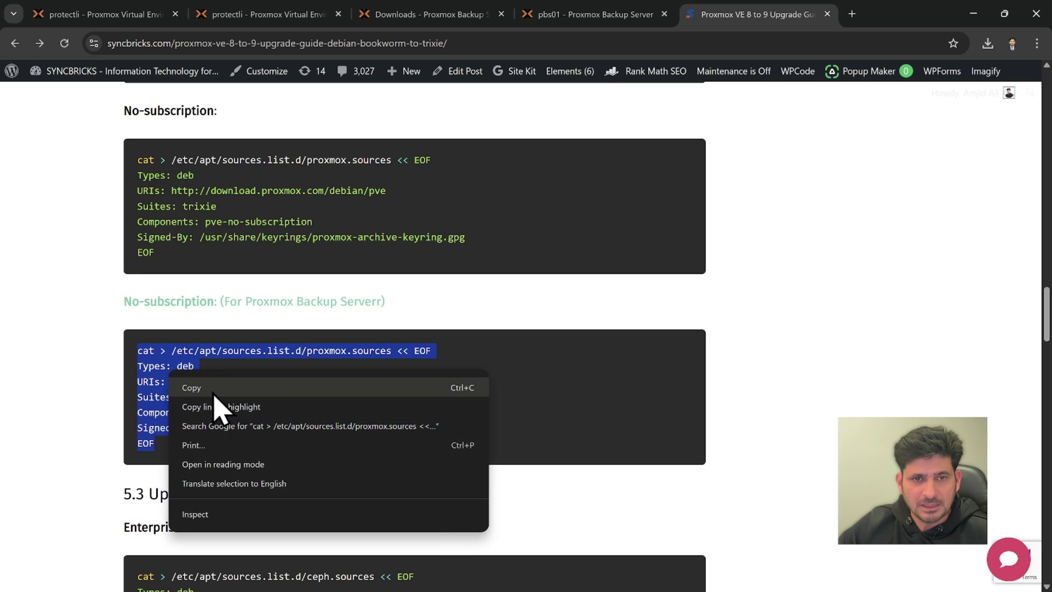
click(213, 390)
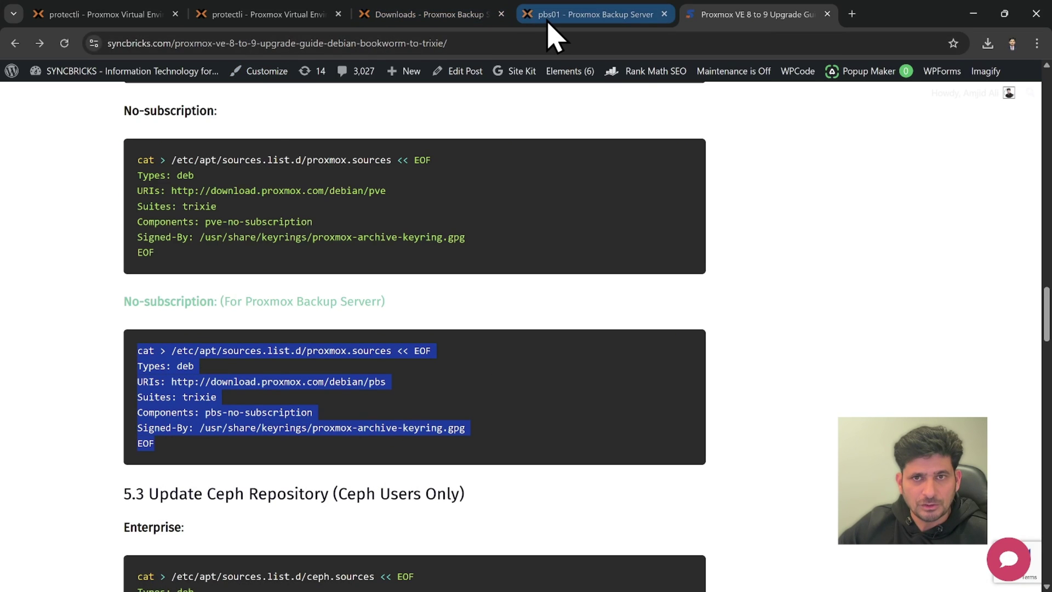
On pbs01, paste and run the heredoc in the Shell to write /etc/apt/sources.list.d/proxmox.sources.
click(553, 17)
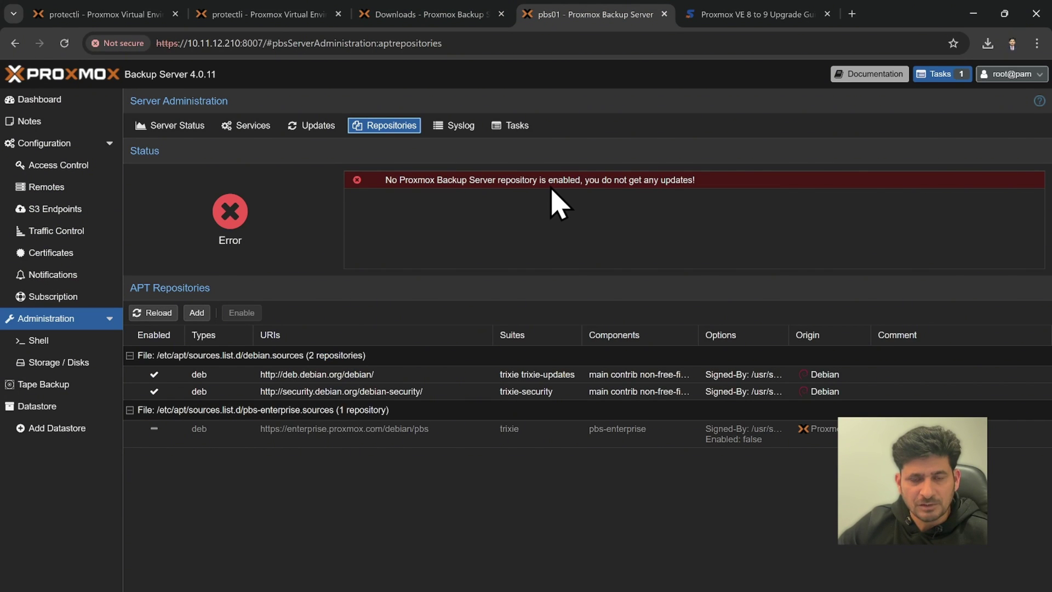
click(282, 440)
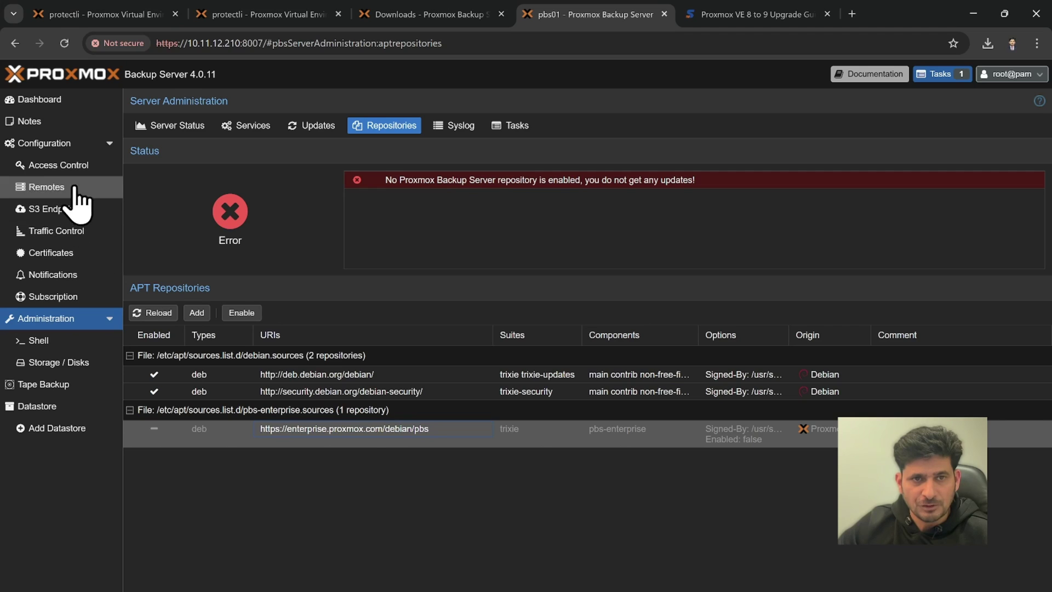
click(60, 345)
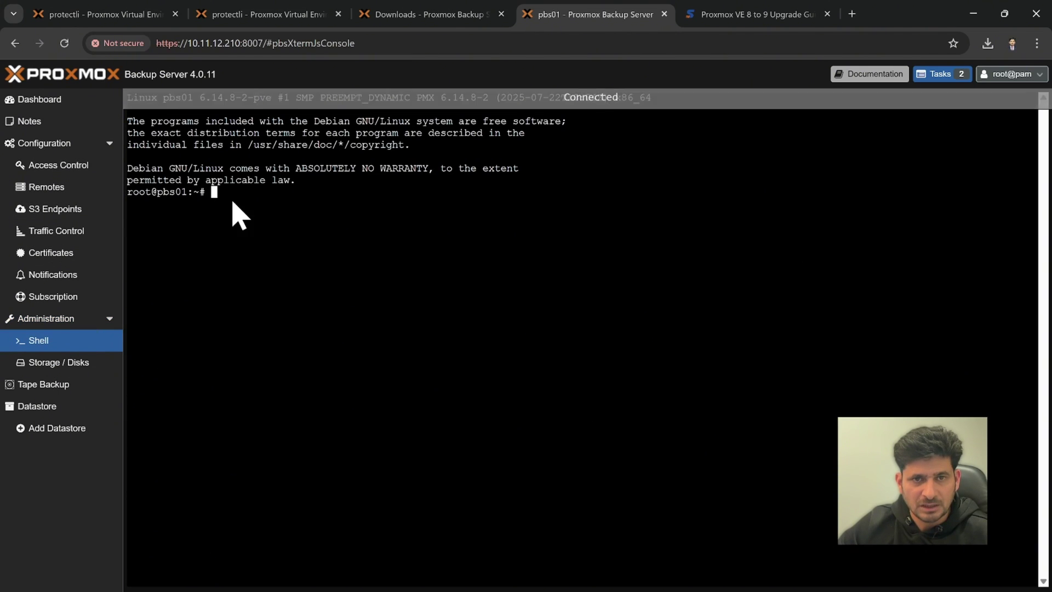
right_click(232, 202)
click(274, 334)
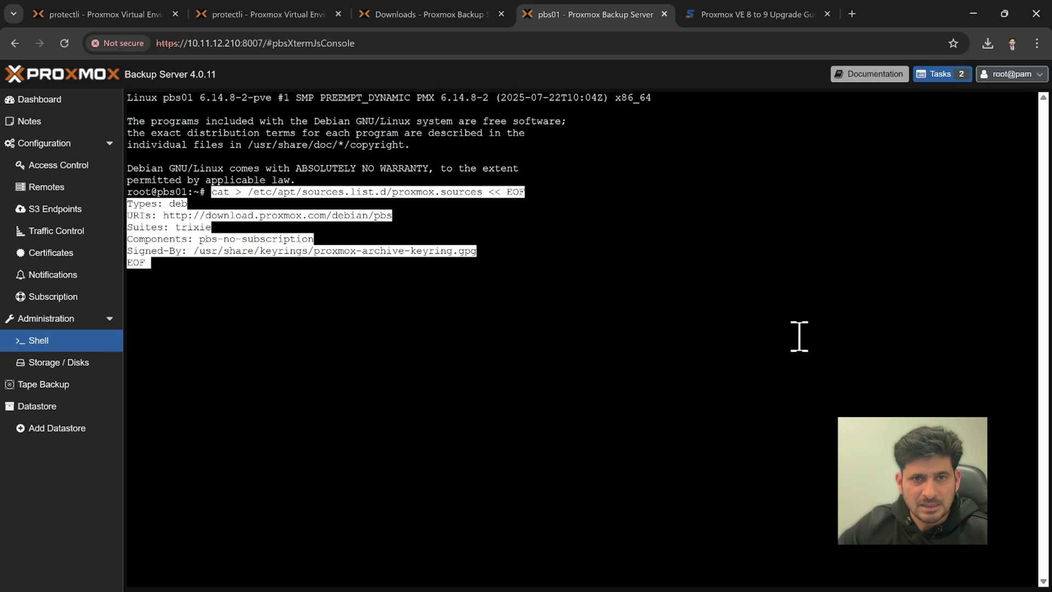
key(Return)
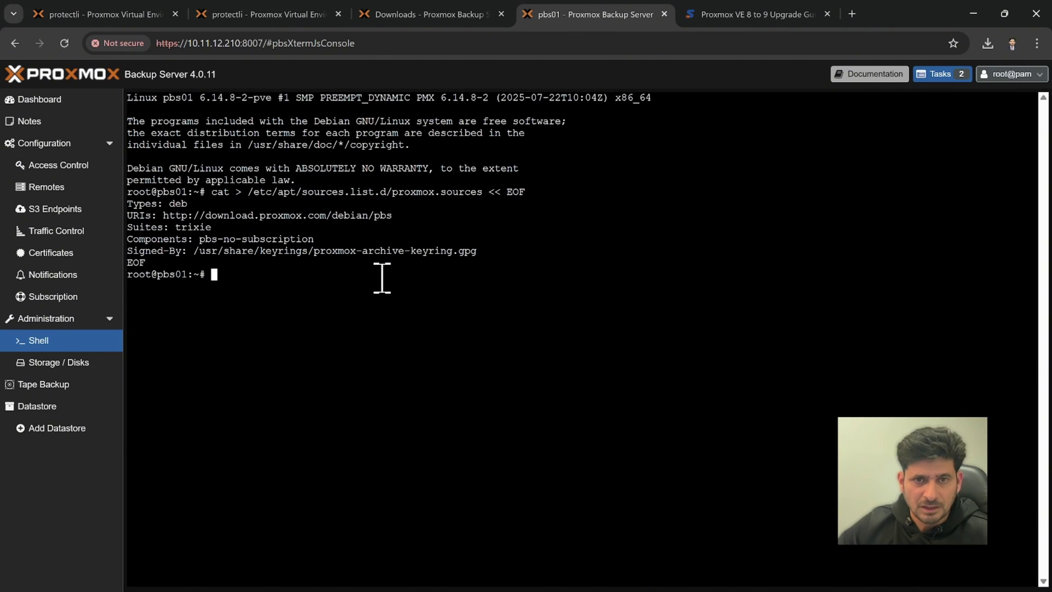
Verify the proxmox.sources file name and pbs-no-subscription component, then return to Administration.
drag(302, 191, 524, 191)
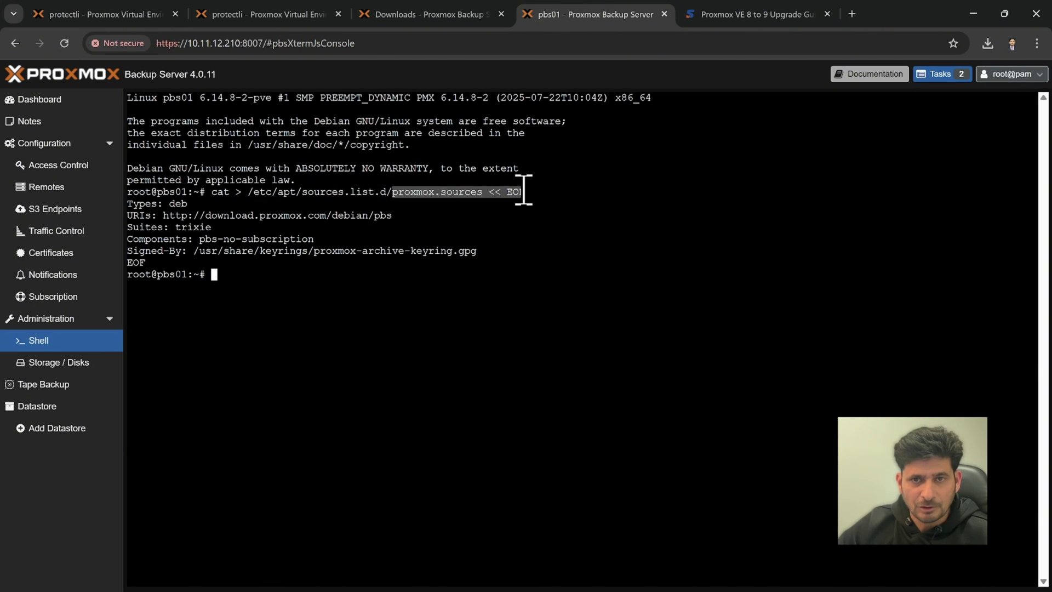
drag(319, 239, 233, 238)
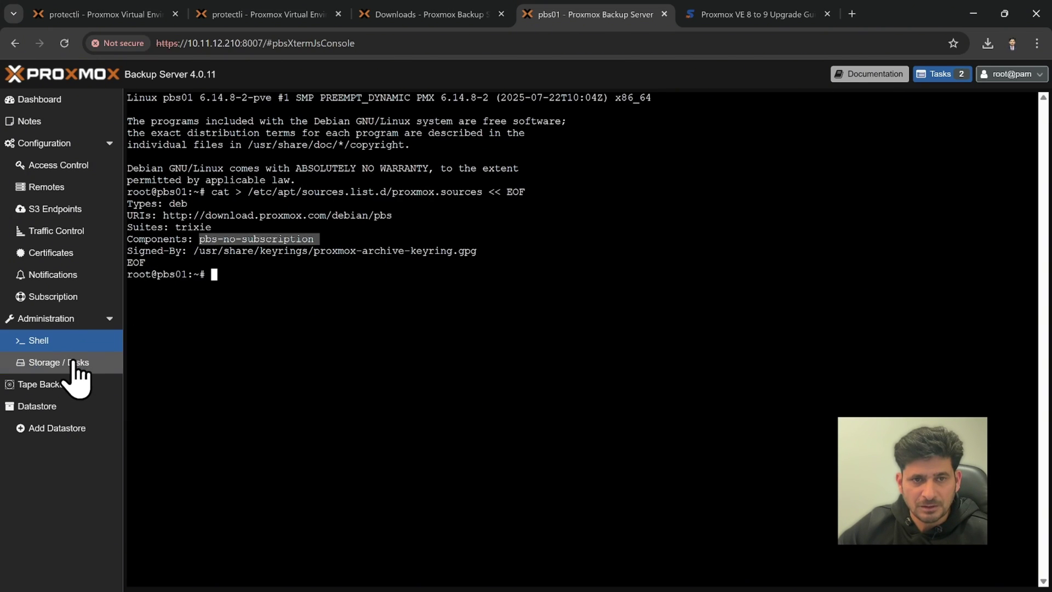
click(68, 322)
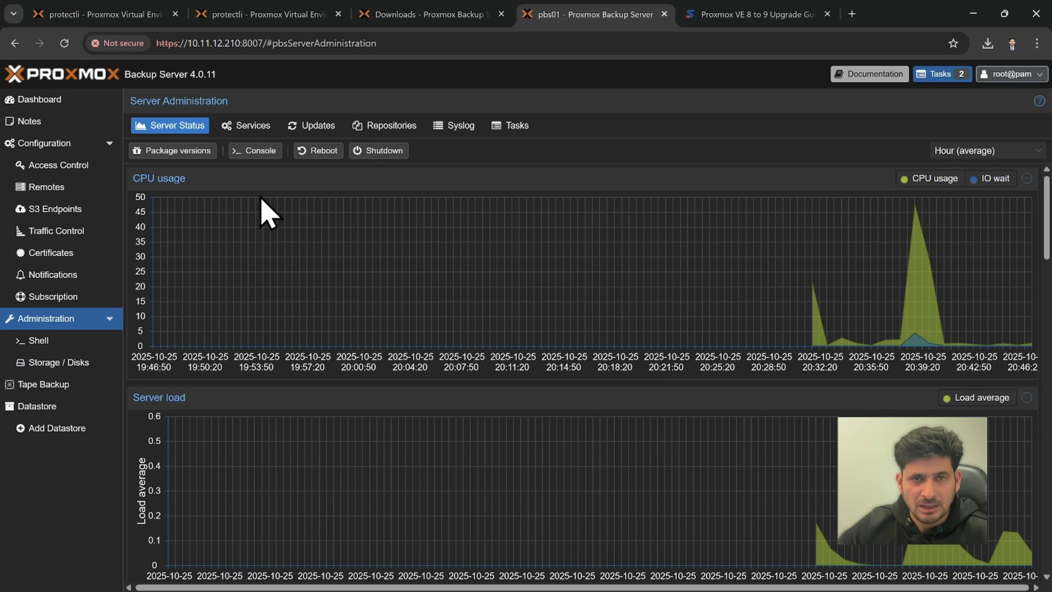
Check that the new proxmox.sources entry with pbs-no-subscription is enabled and reports updates available.
click(377, 127)
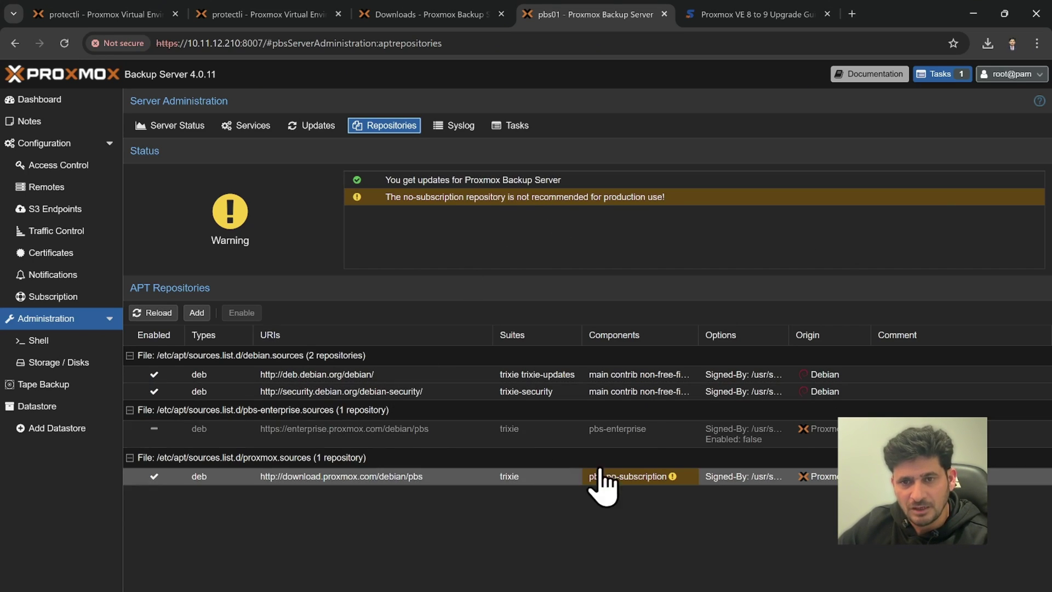
click(778, 479)
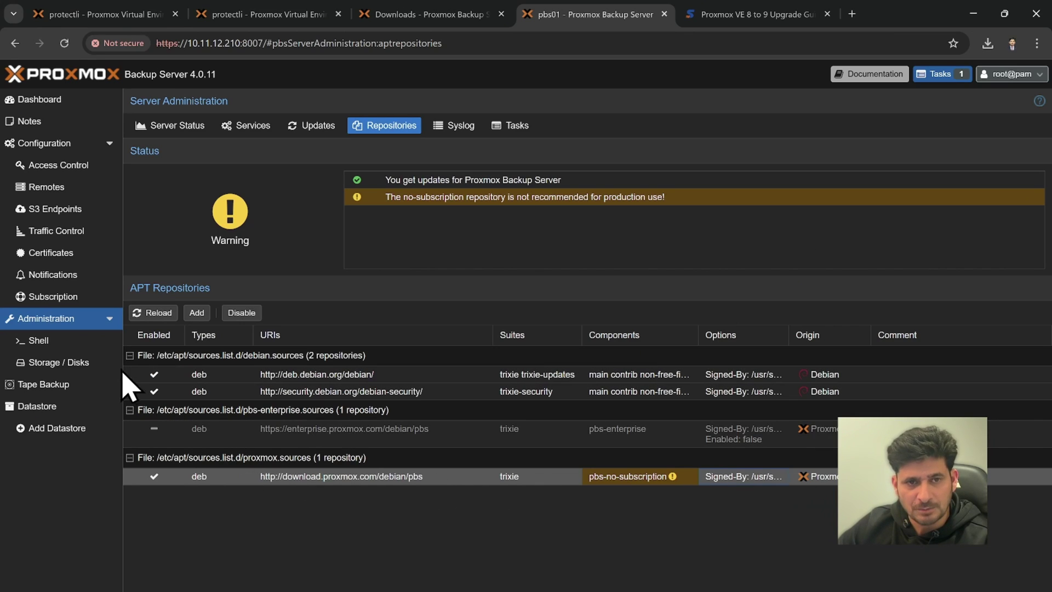
click(79, 344)
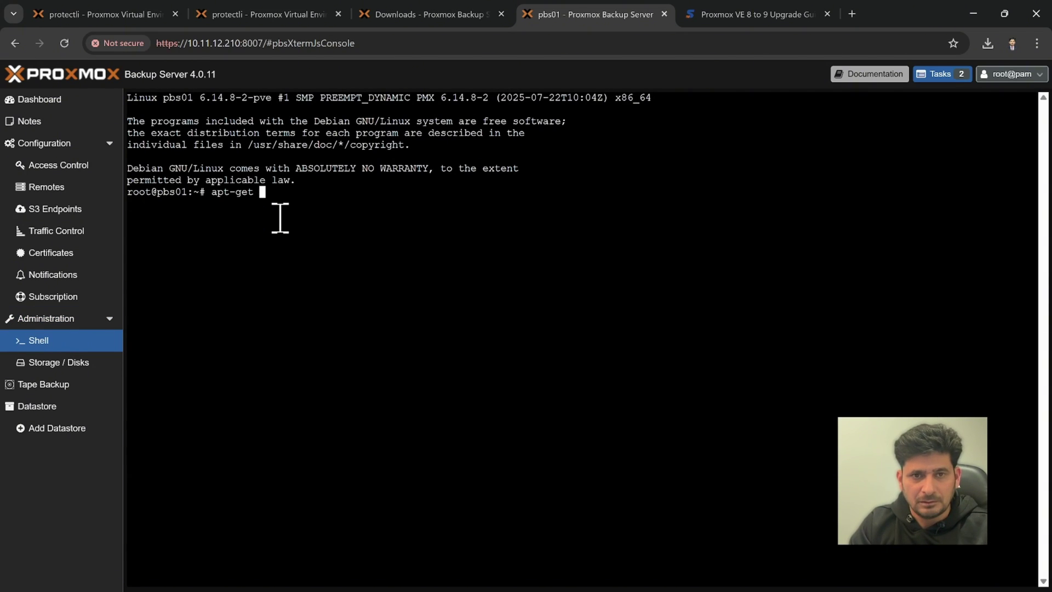
Run apt-get update in the shell, fixing the 'updae' typo first.
text(apt-get updae)
key(BackSpace)
text(te)
key(Return)
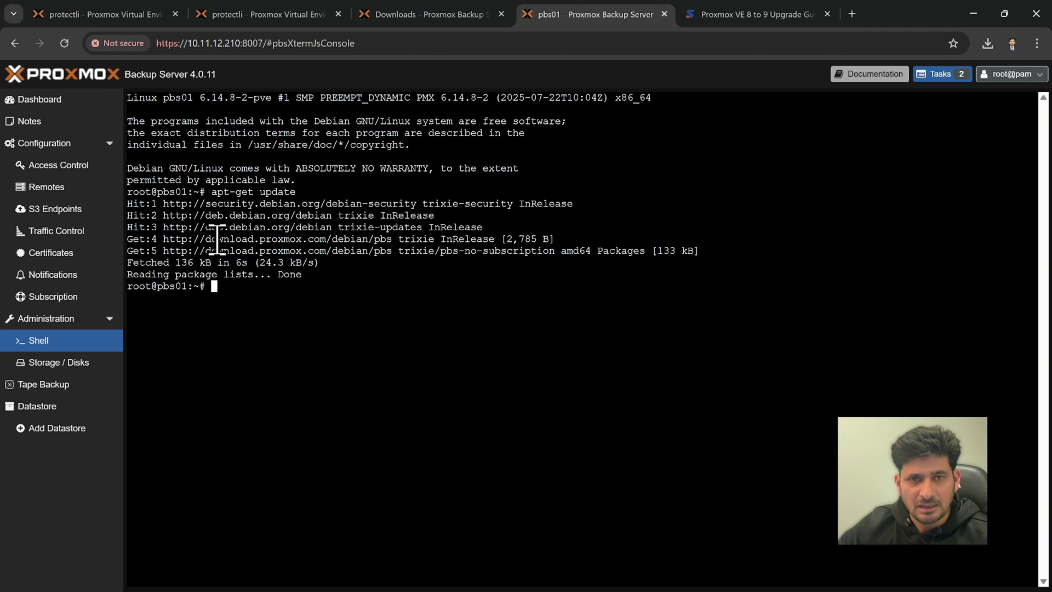
Inspect the output's Get lines, including the pbs-no-subscription trixie list (136 kB) from download.proxmox.com.
drag(214, 192, 428, 204)
click(277, 238)
drag(205, 239, 499, 241)
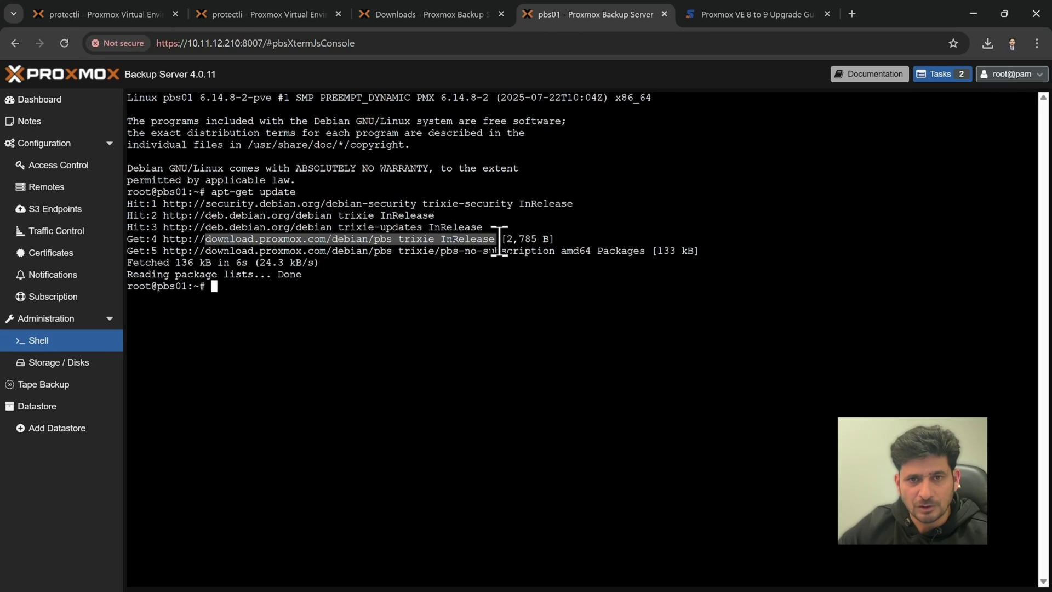
click(415, 242)
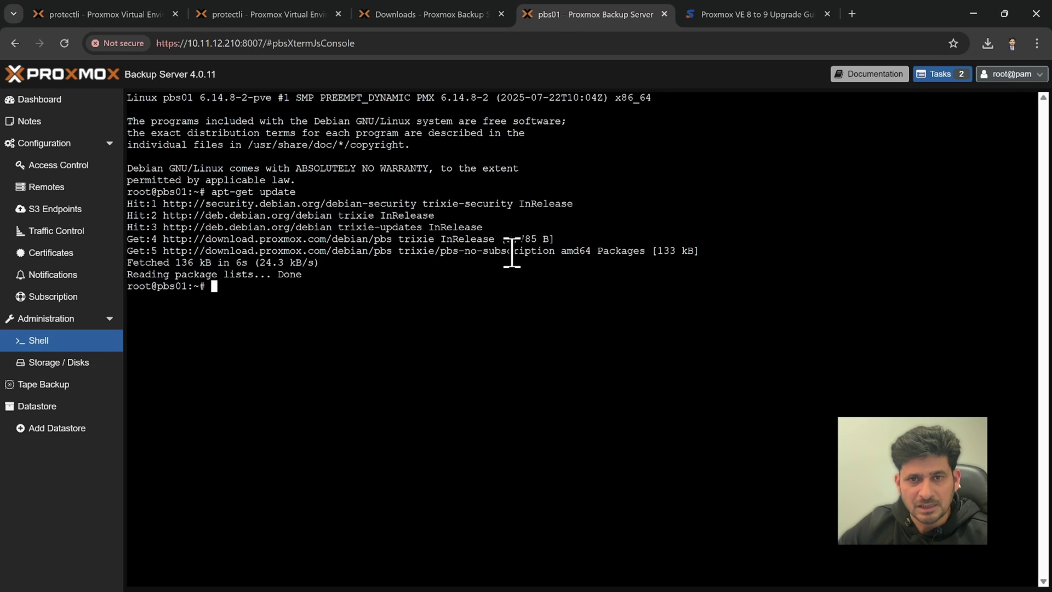